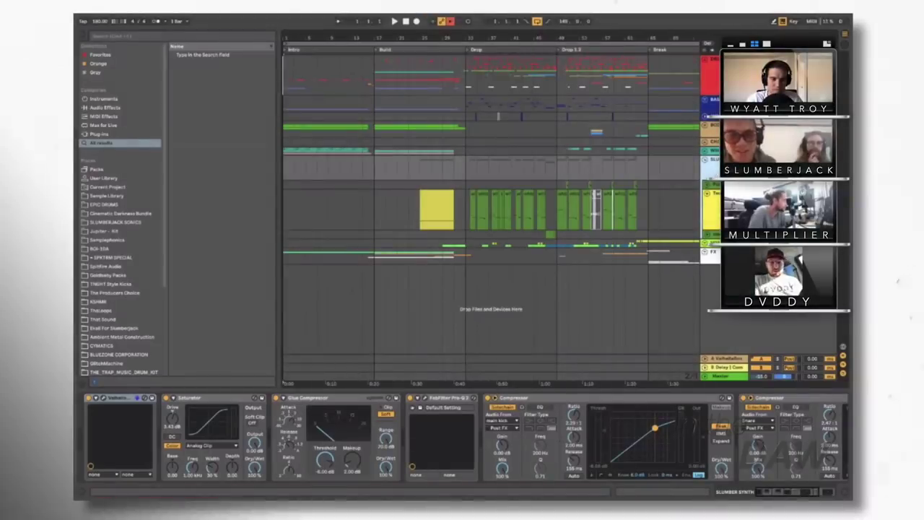
Select the Paralyse Synth 2 track below the Slumber Synth group and unfold it in the arrangement.
click(499, 209)
click(467, 185)
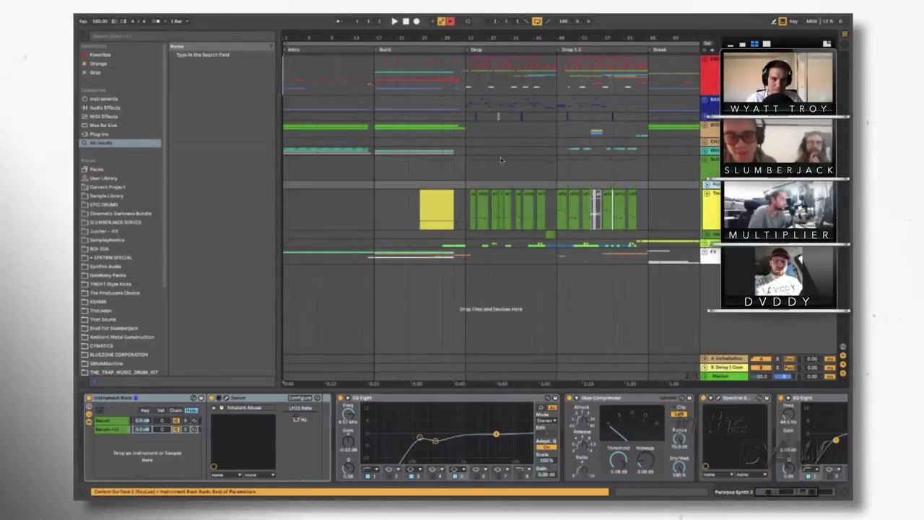
key(u)
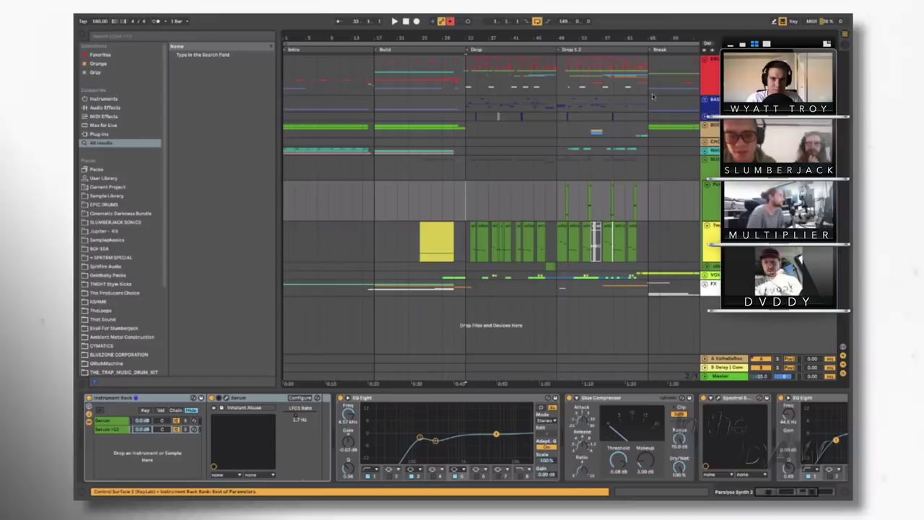
scroll(660, 99, up, 3)
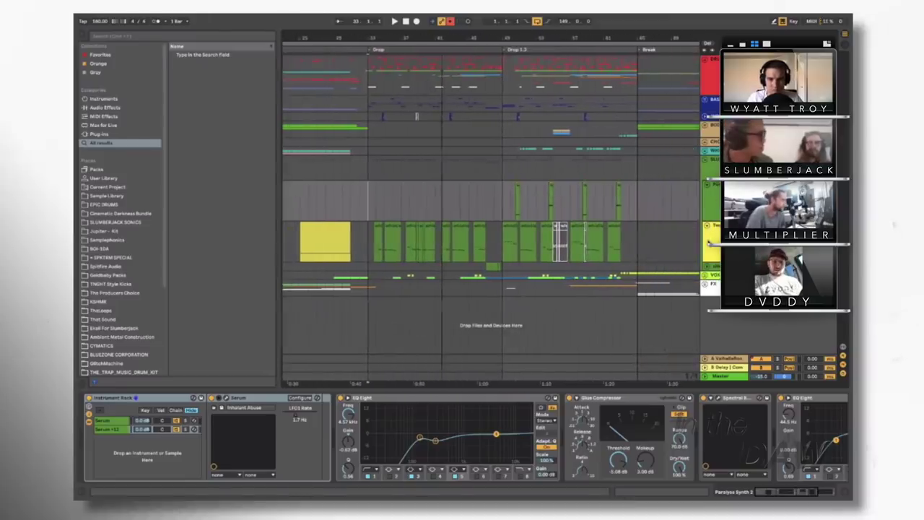
Examine the Twang Synth track's device chain, from the instrument racks and Massive through the EQs, Saturator and reverb to Auto Filter.
click(711, 227)
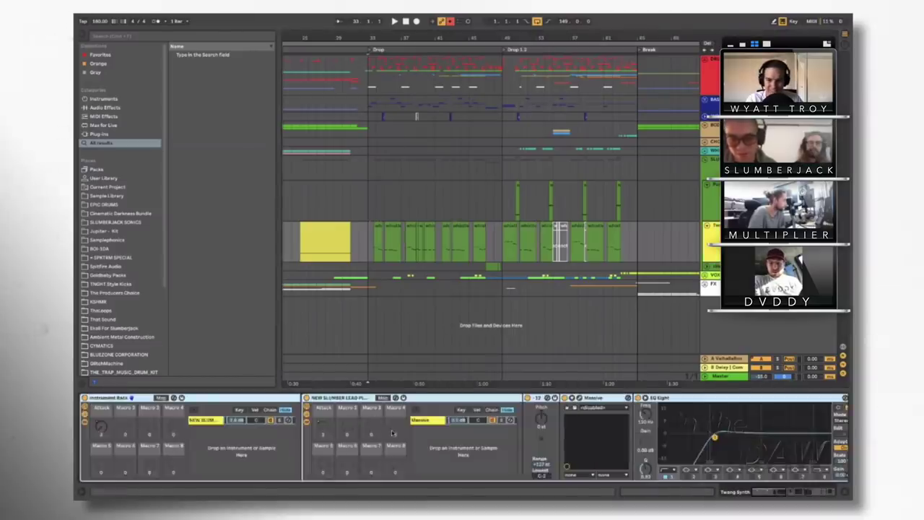
click(589, 398)
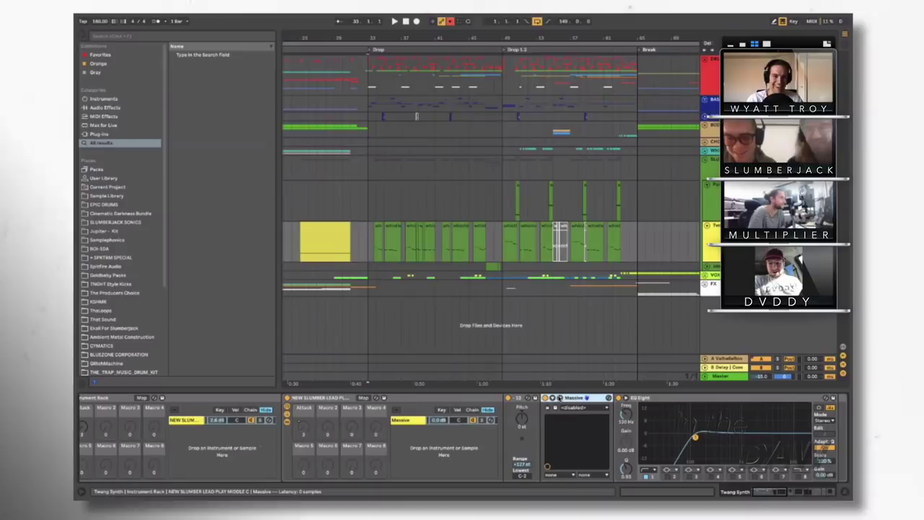
click(560, 397)
click(559, 398)
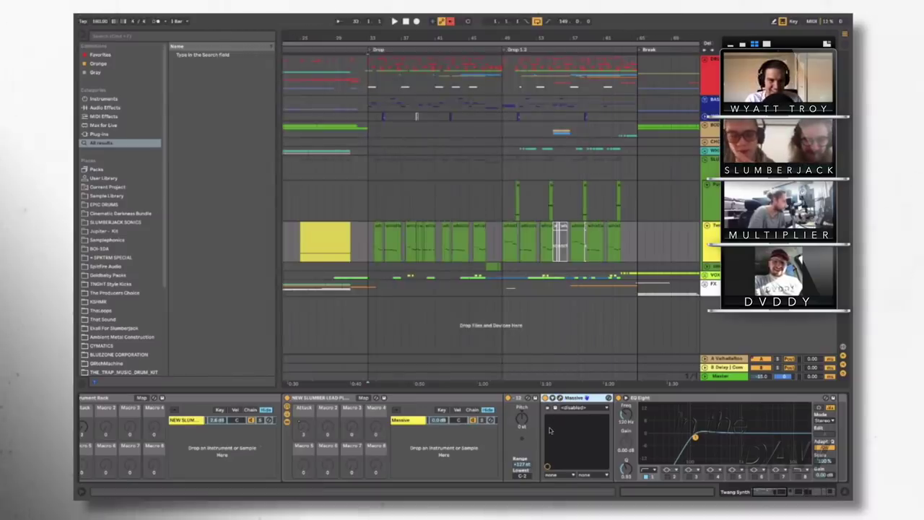
scroll(550, 430, right, 2)
scroll(549, 430, right, 10)
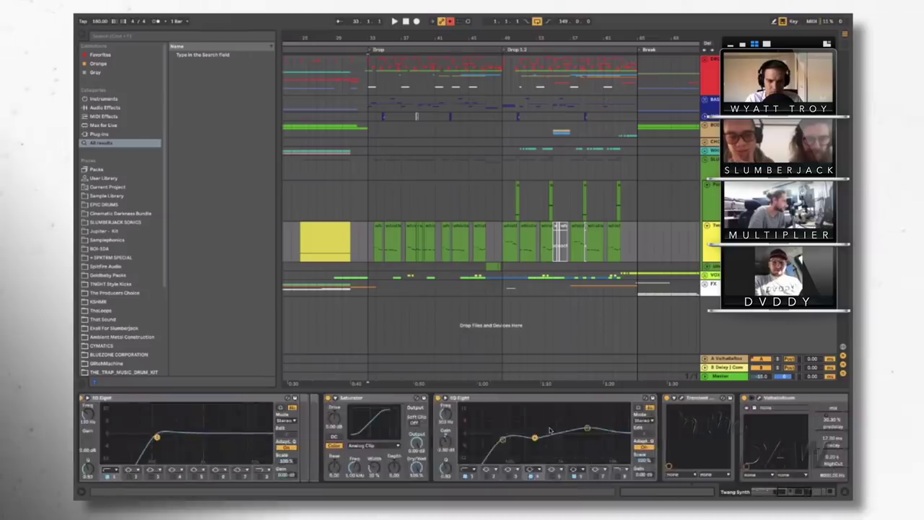
scroll(550, 430, right, 4)
scroll(549, 430, left, 5)
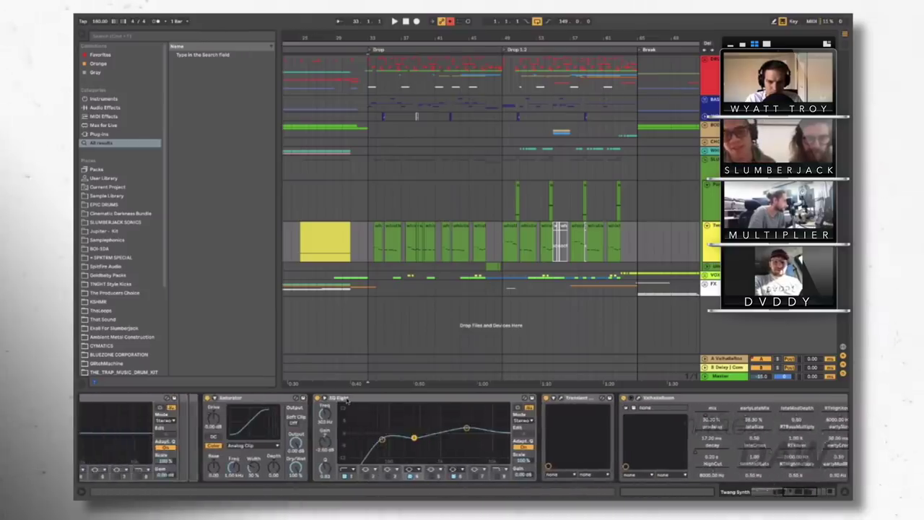
scroll(346, 397, left, 10)
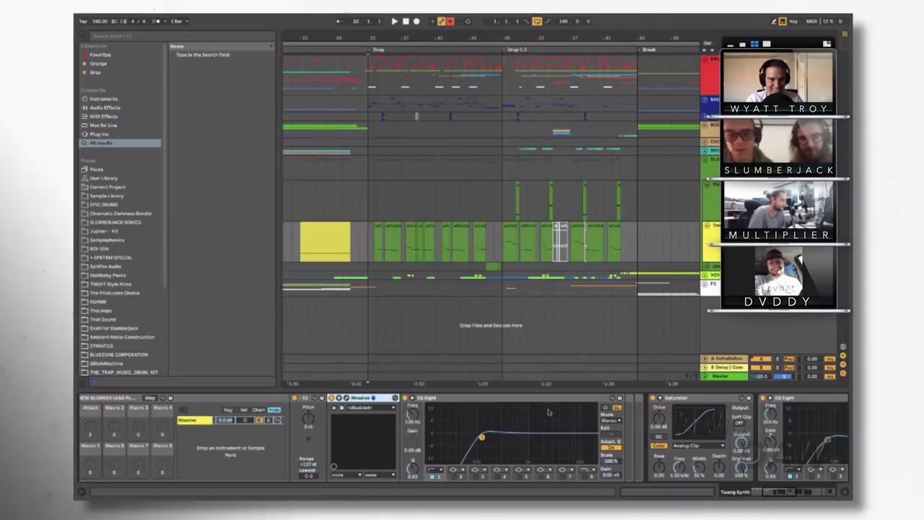
scroll(552, 410, right, 15)
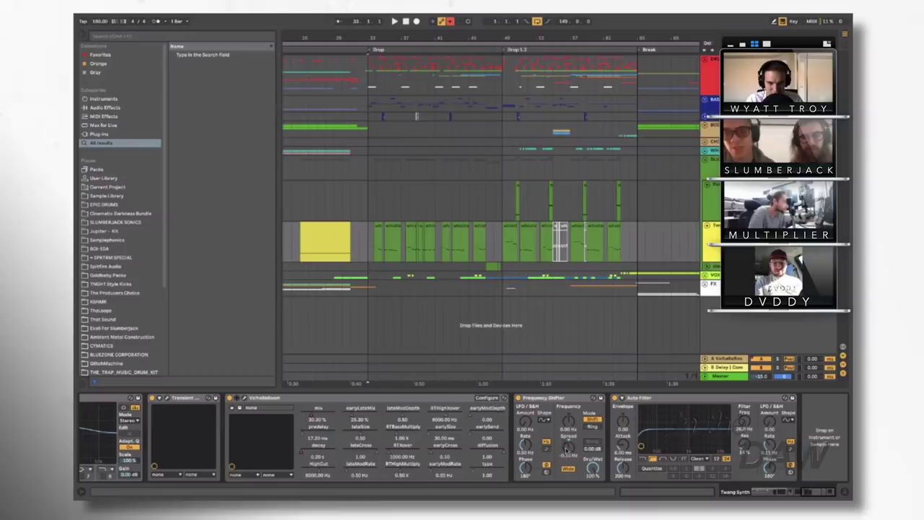
Select the opening whistle melody clips of the first drop on Twang Synth and open the second clip's notes.
click(376, 239)
mouse_move(377, 238)
mouse_down()
mouse_move(367, 238)
mouse_move(395, 237)
mouse_up()
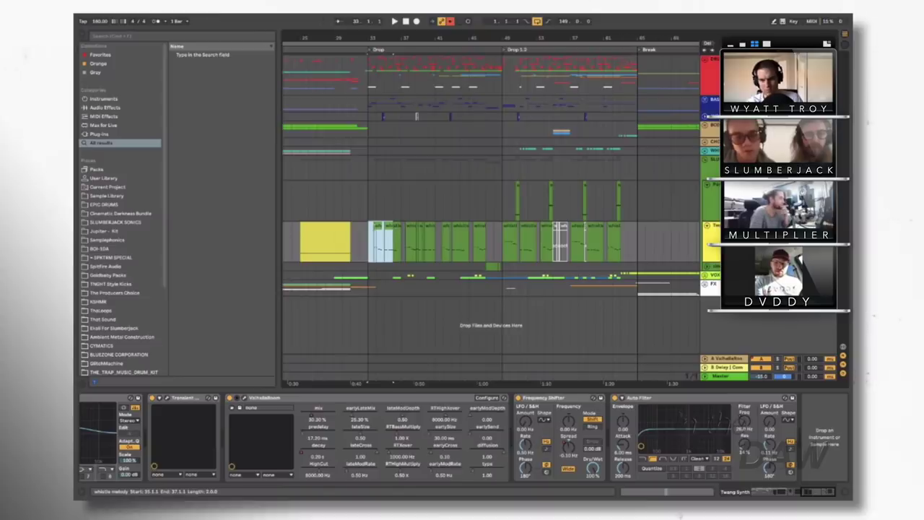
click(390, 230)
shift+click(371, 239)
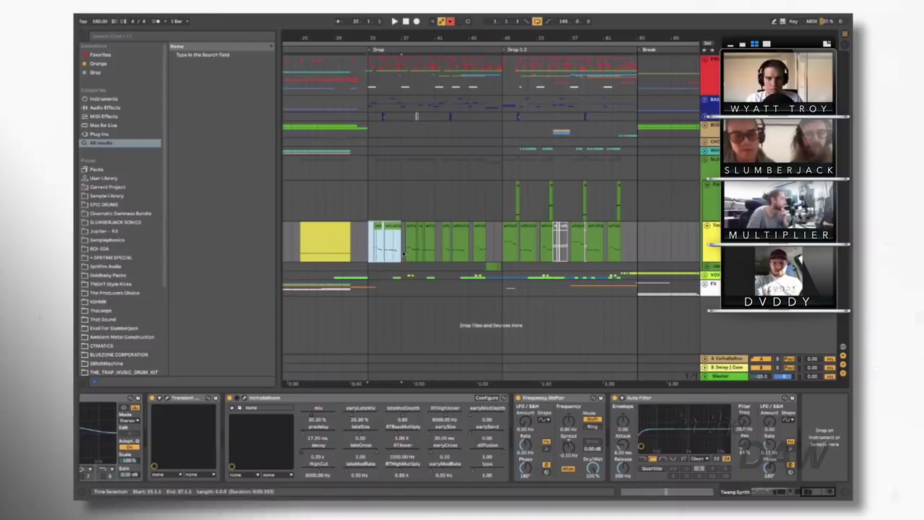
double_click(393, 225)
click(399, 321)
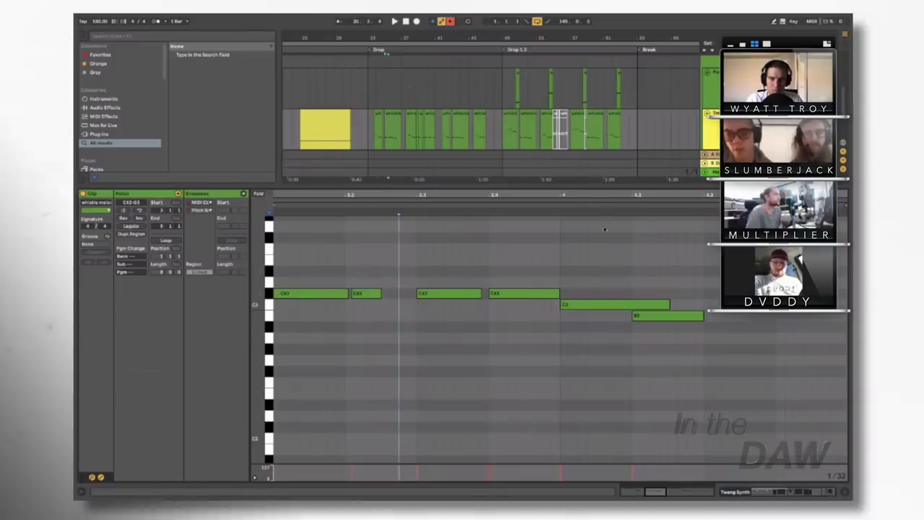
Close the clip's note editor and display the Twang Synth track's device chain.
key(super+alt+l)
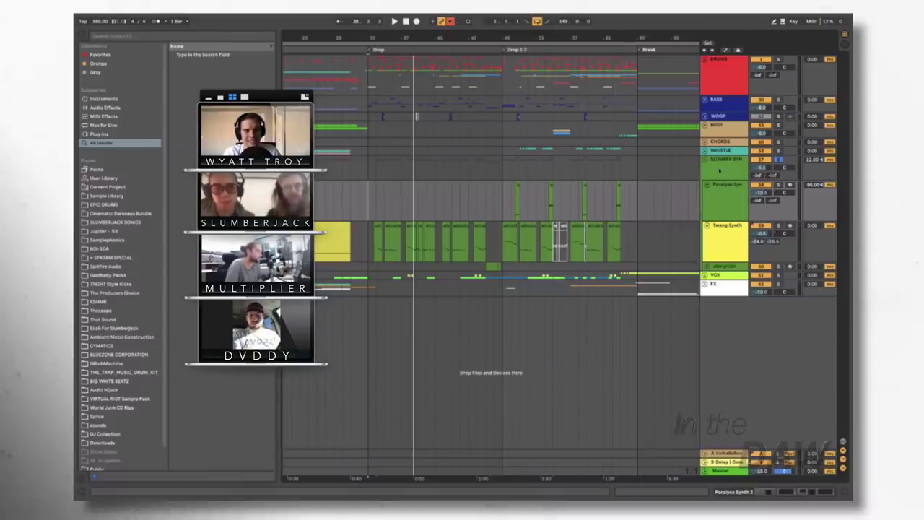
key(Down)
key(shift+Tab)
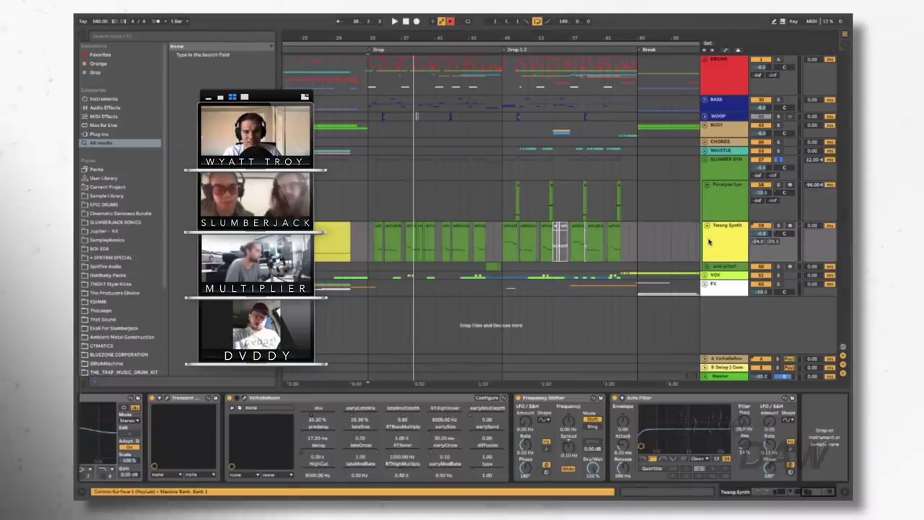
key(Up)
key(Up)
key(Down)
key(Down)
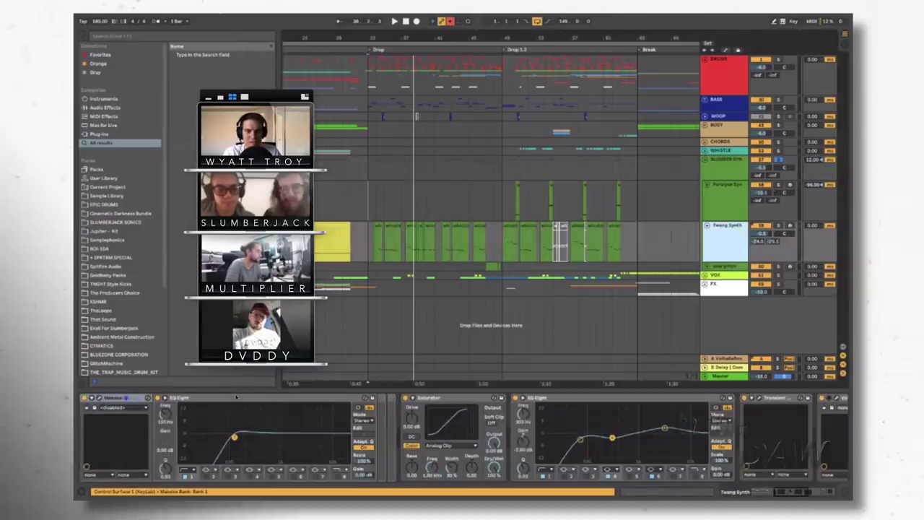
Collapse every effect after Massive in the Twang Synth chain, from the first EQ Eight through Auto Filter.
key(Down)
key(Down)
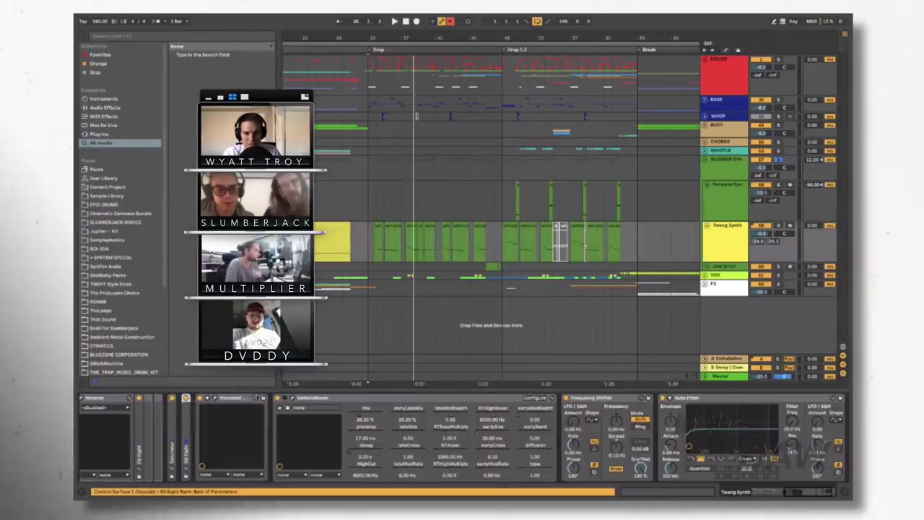
double_click(256, 396)
double_click(265, 397)
click(278, 396)
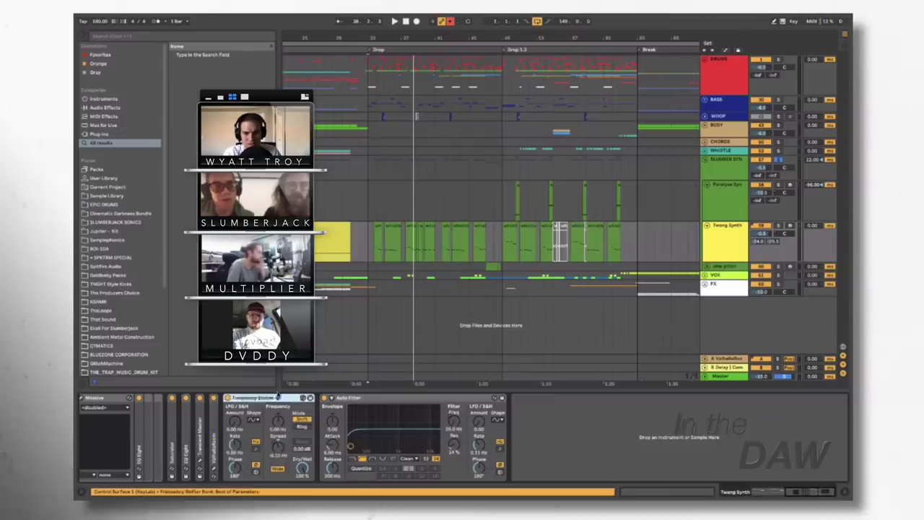
double_click(278, 396)
double_click(267, 397)
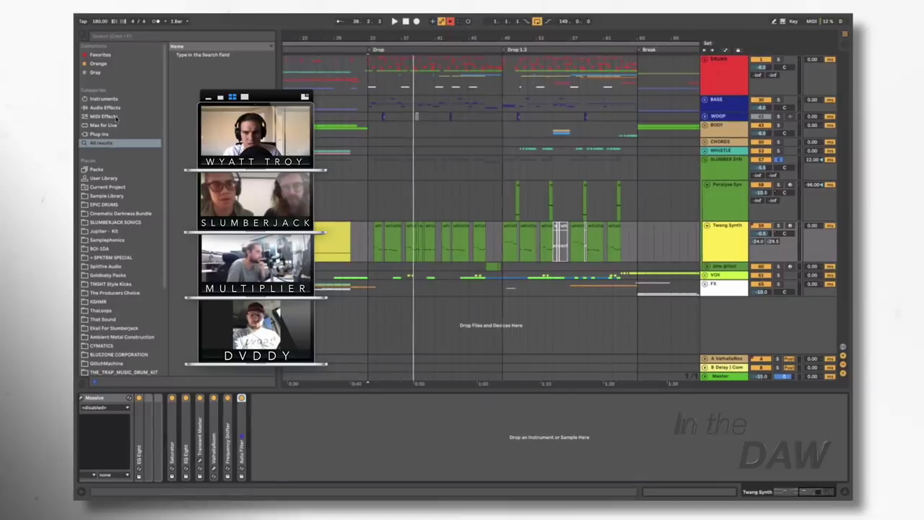
Search the audio effects for "delay" and add Simple Delay at the end of the Twang Synth chain.
click(148, 36)
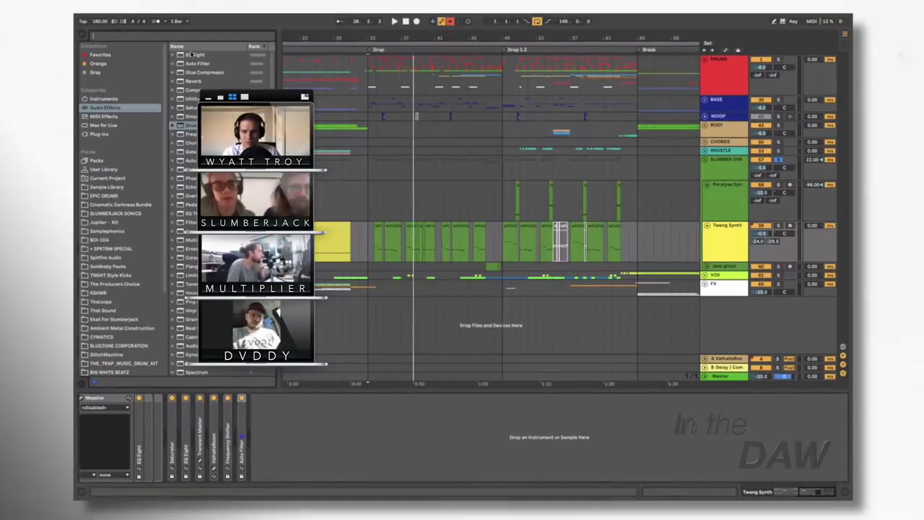
text(delay)
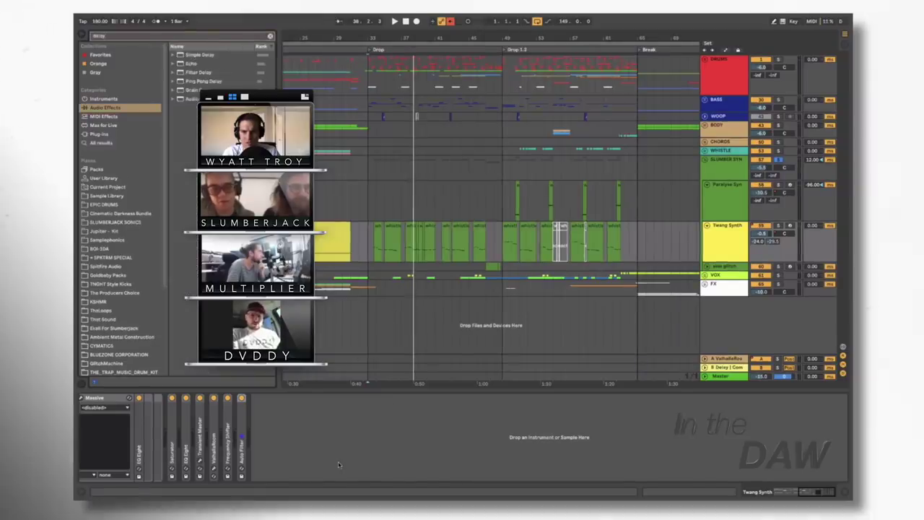
key(Return)
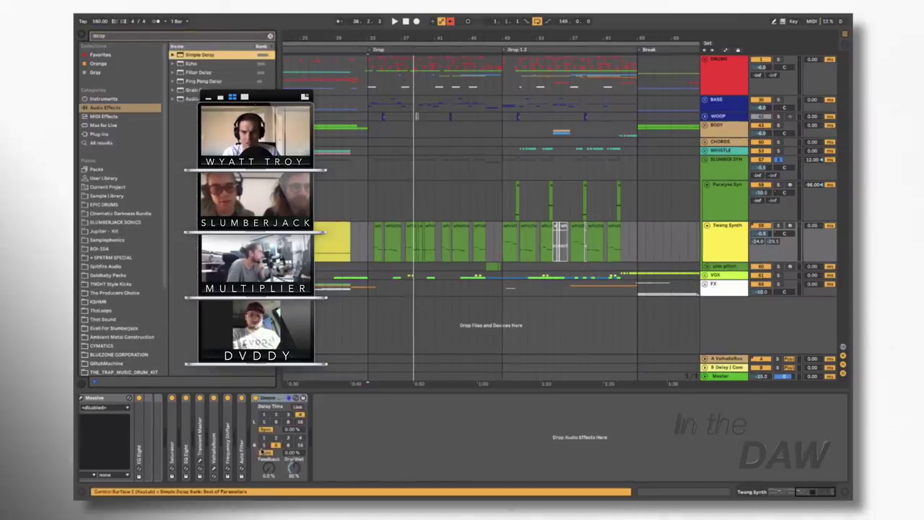
Link Simple Delay's left and right channels, switch them from Sync to Time, and adjust the delay in milliseconds.
click(296, 408)
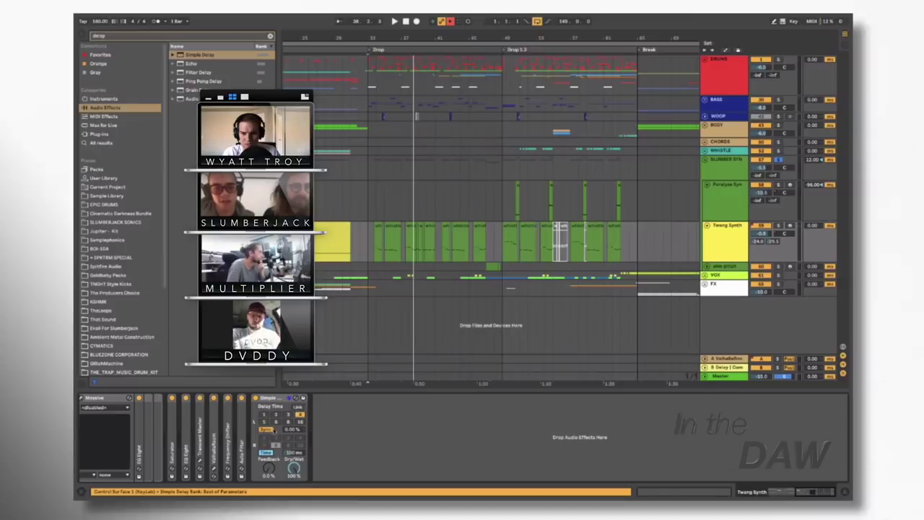
click(267, 430)
drag(294, 429, 294, 466)
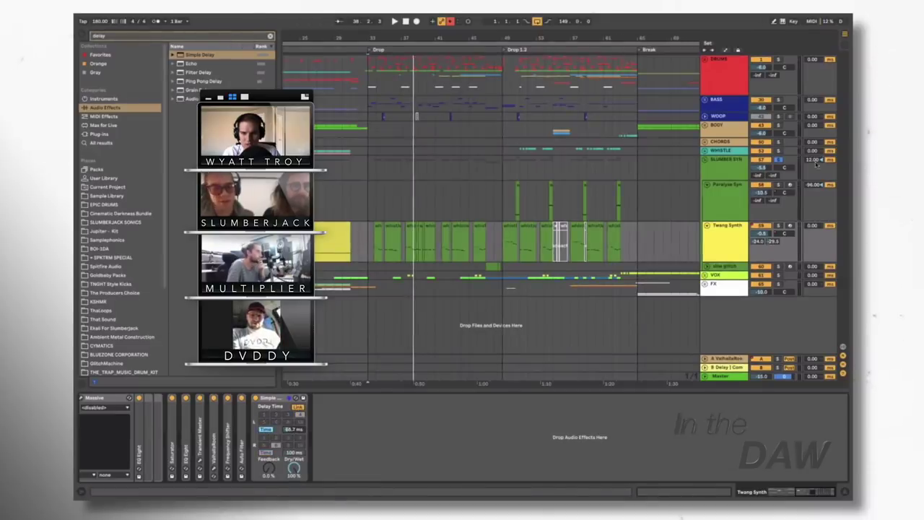
drag(294, 429, 293, 423)
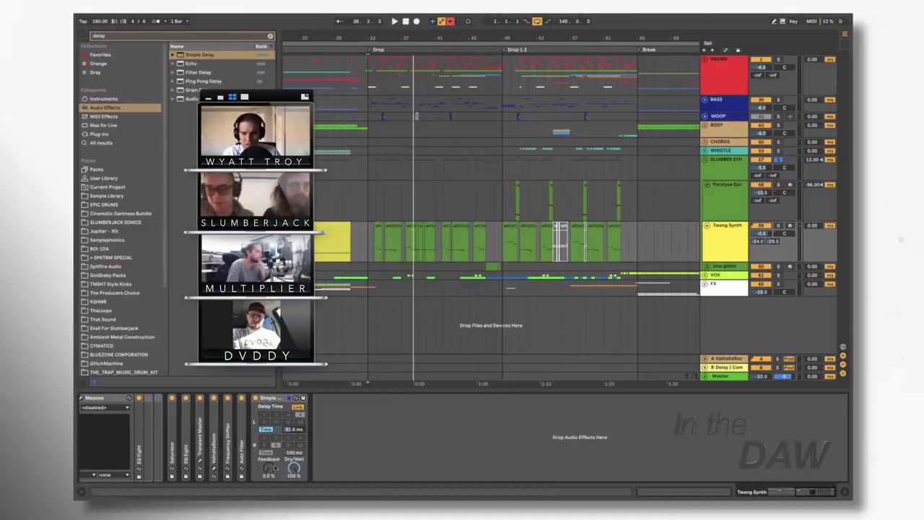
Delete Simple Delay from the Twang Synth chain.
click(273, 398)
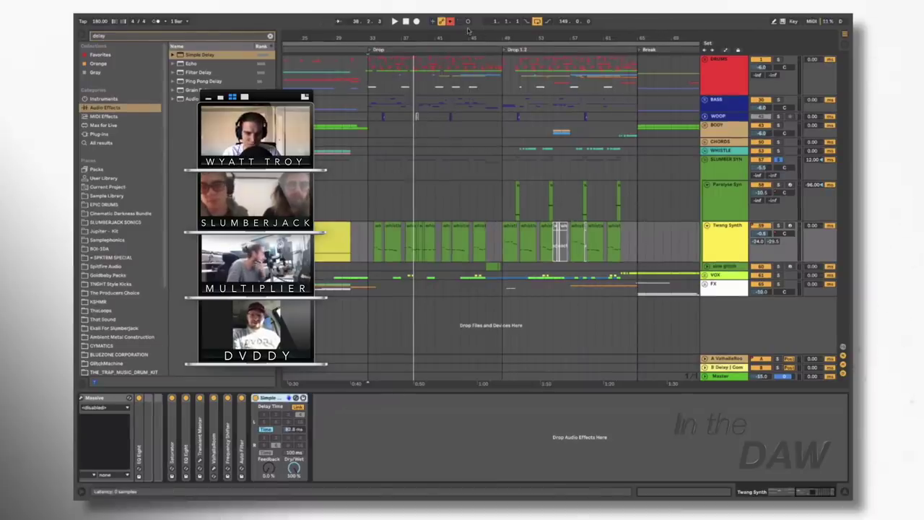
key(Delete)
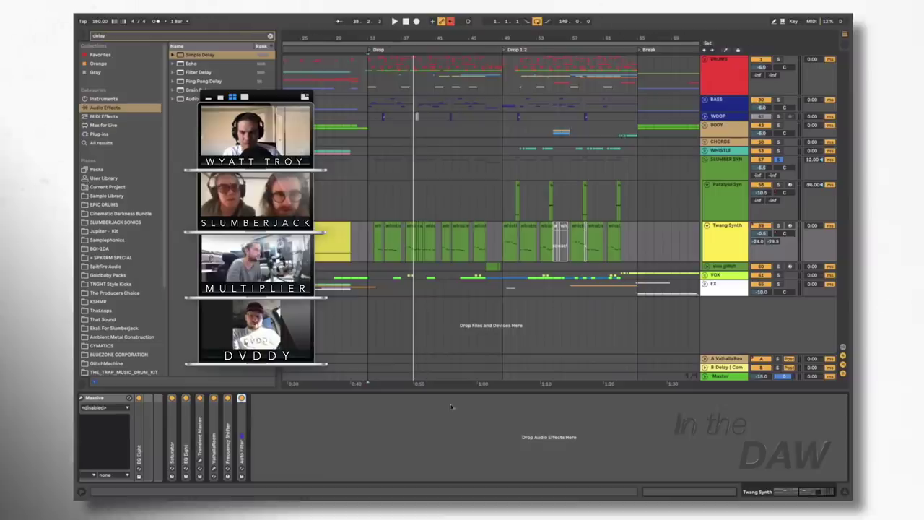
Open the notes of the first drop's second whistle melody clip on Twang Synth and play the passage.
double_click(391, 226)
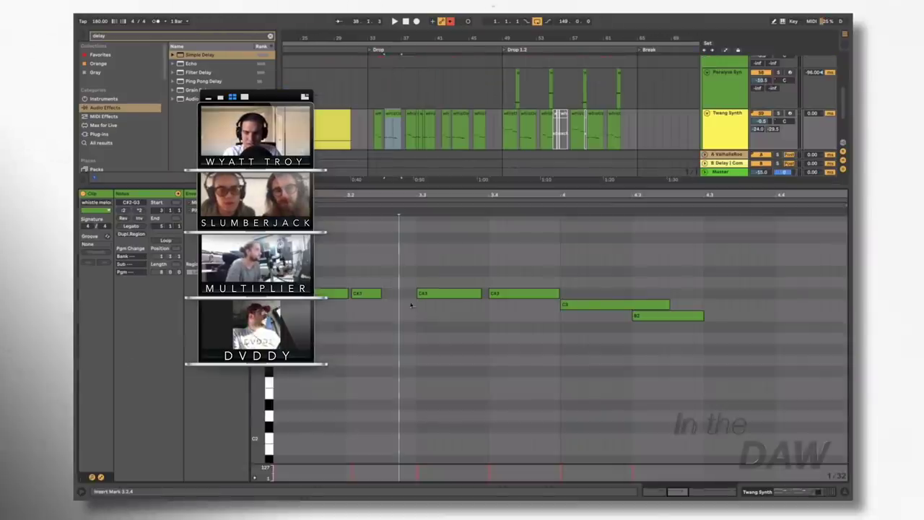
scroll(366, 296, right, 2)
scroll(392, 302, left, 4)
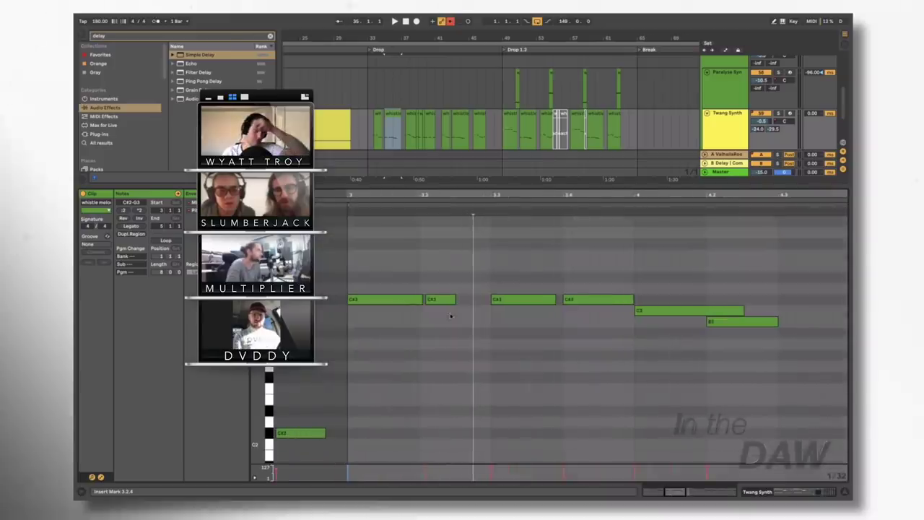
scroll(472, 313, left, 2)
scroll(472, 313, right, 4)
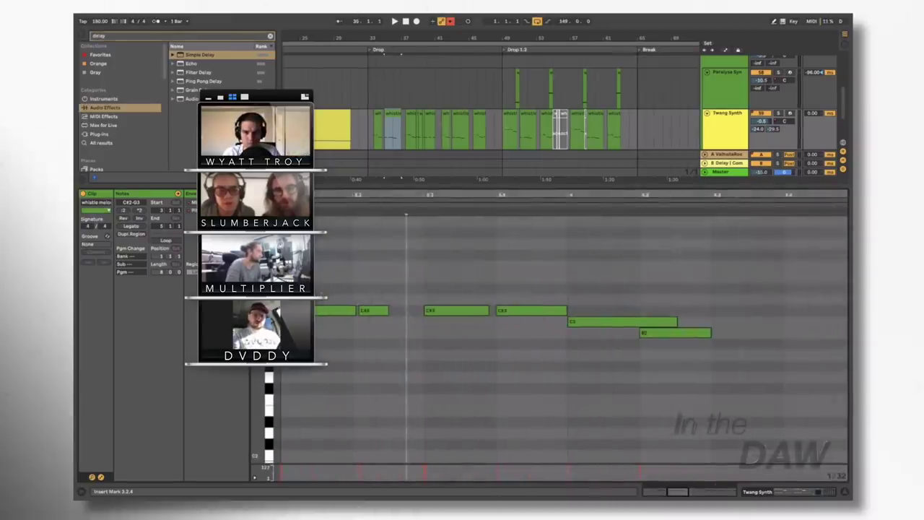
key(space)
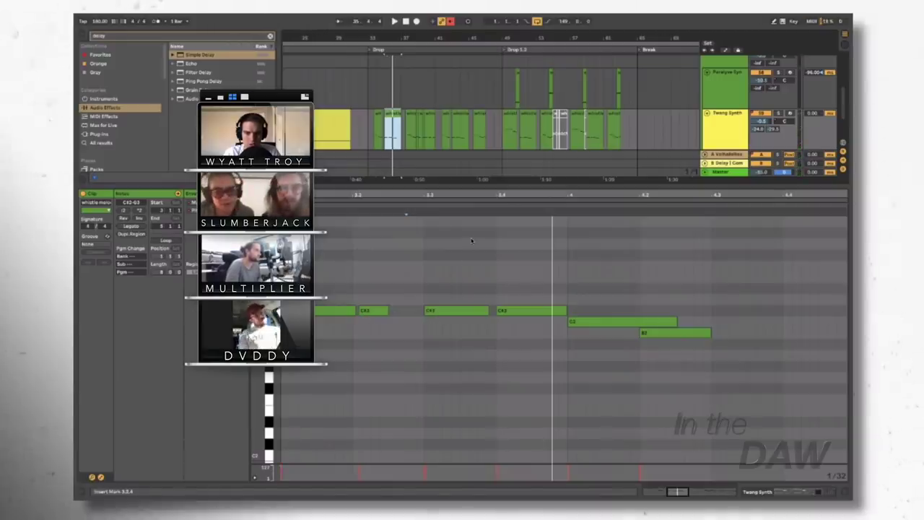
Show the Twang Synth track's automation for the Instrument Rack's Attack over the second whistle melody clip.
key(a)
click(725, 129)
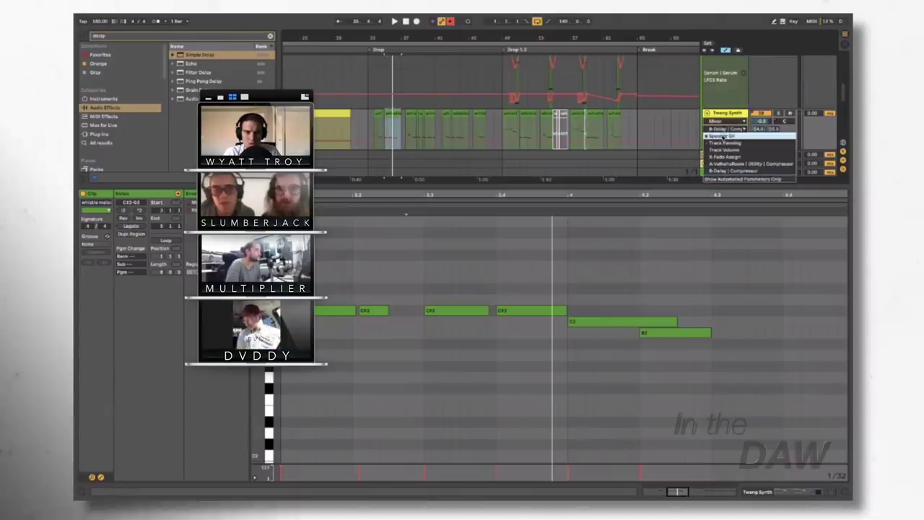
click(723, 129)
click(723, 121)
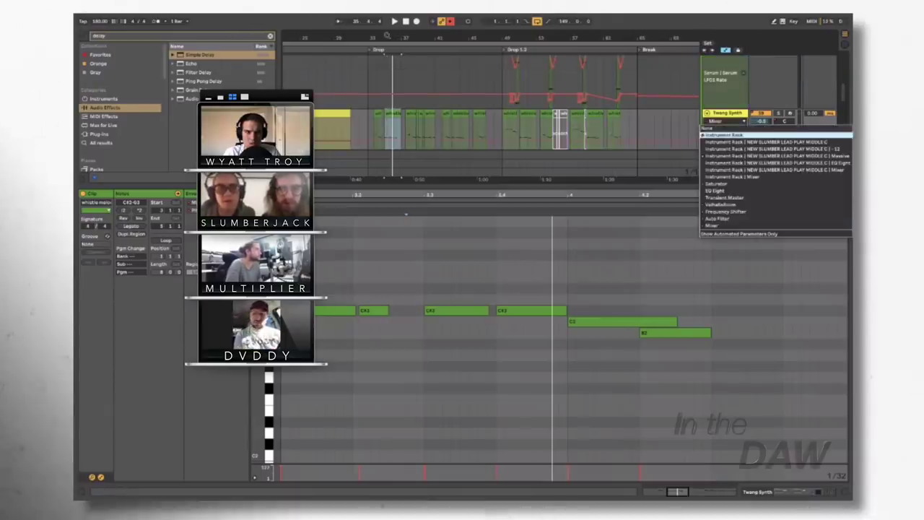
click(722, 135)
key(z)
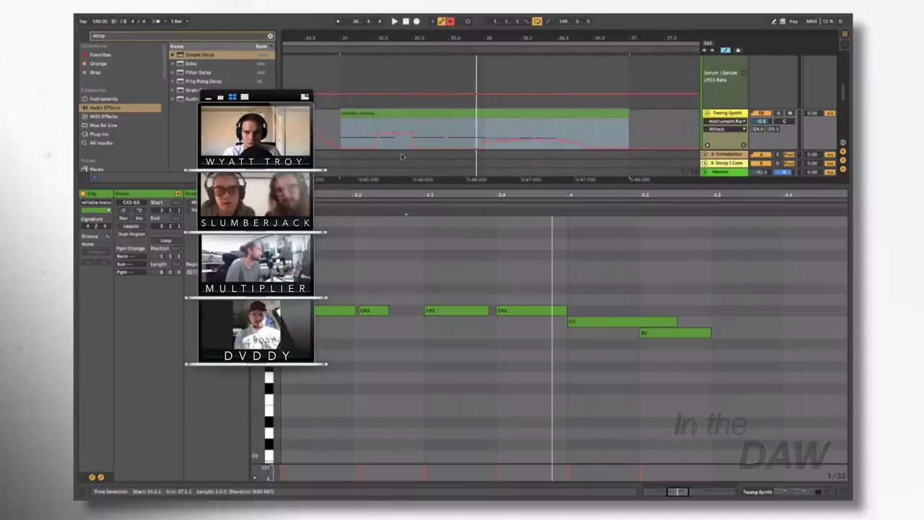
click(375, 341)
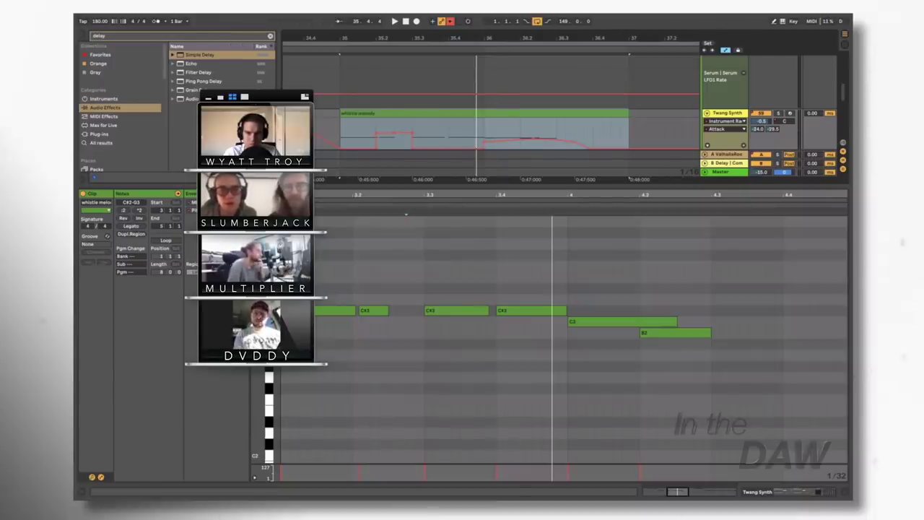
Enlarge the arrangement and show all of the Twang Synth track's automation lanes across the Drop and Drop 1.2 sections.
scroll(484, 115, down, 4)
scroll(484, 116, left, 2)
scroll(492, 108, right, 2)
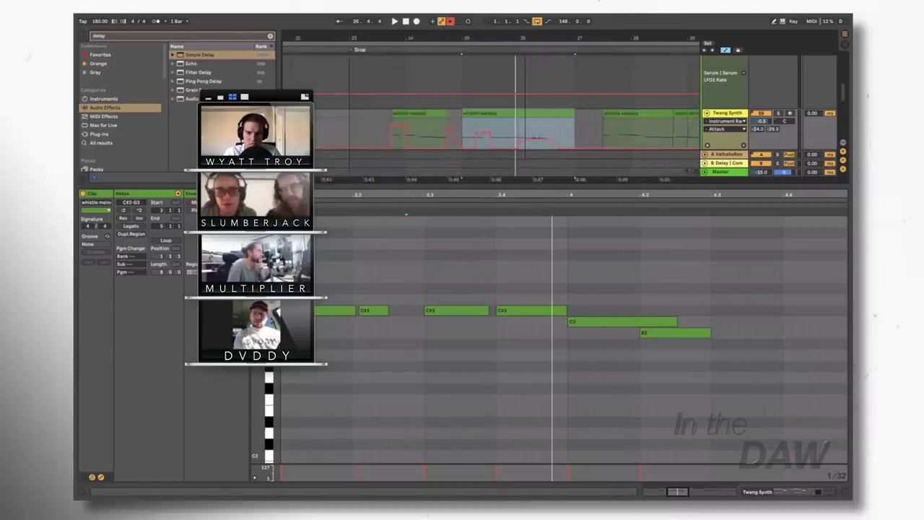
scroll(491, 108, down, 1)
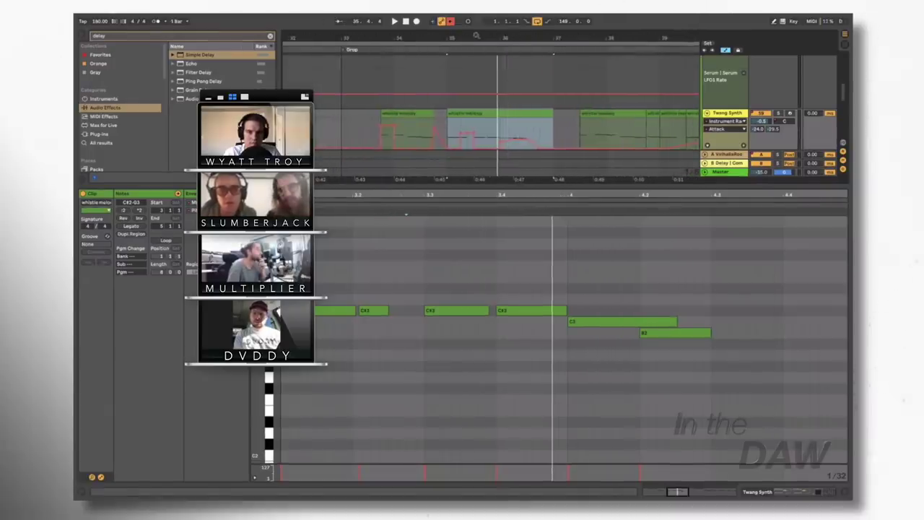
drag(479, 36, 412, 35)
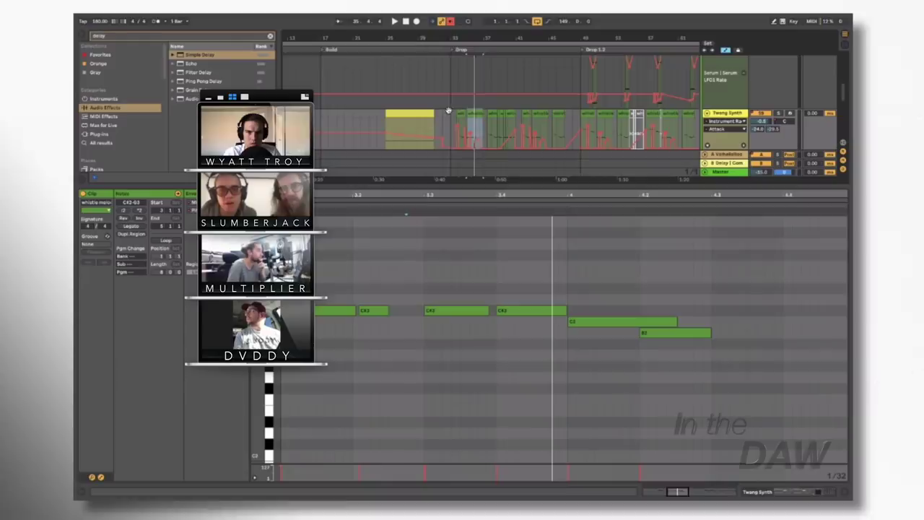
scroll(450, 110, right, 2)
scroll(450, 110, down, 2)
scroll(470, 176, down, 2)
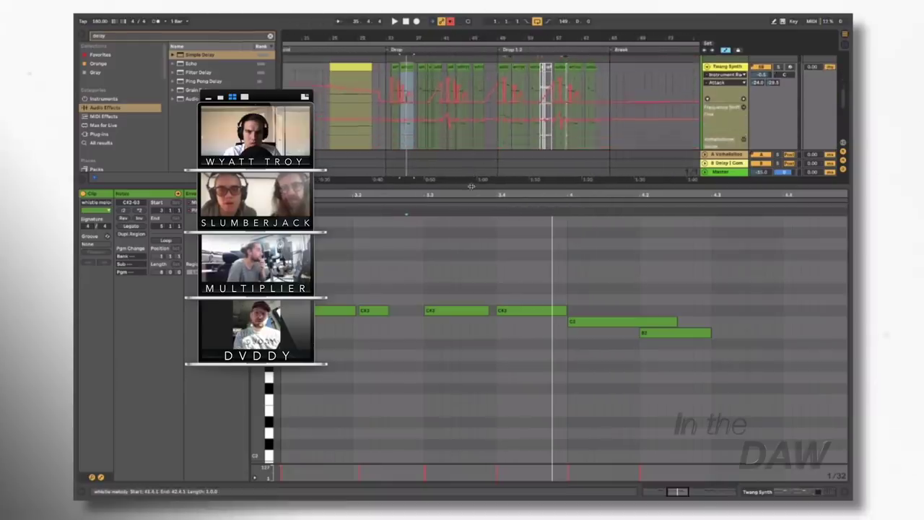
drag(478, 286, 478, 332)
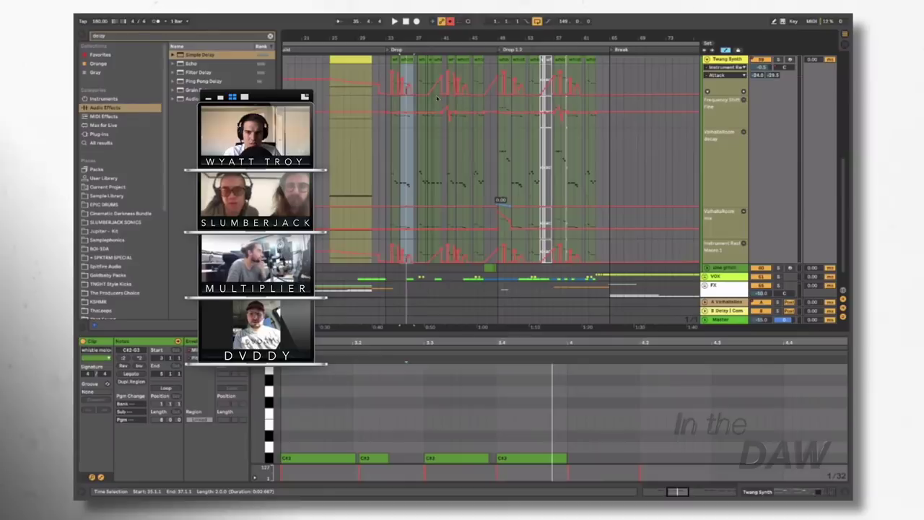
scroll(413, 93, down, 1)
scroll(413, 92, up, 1)
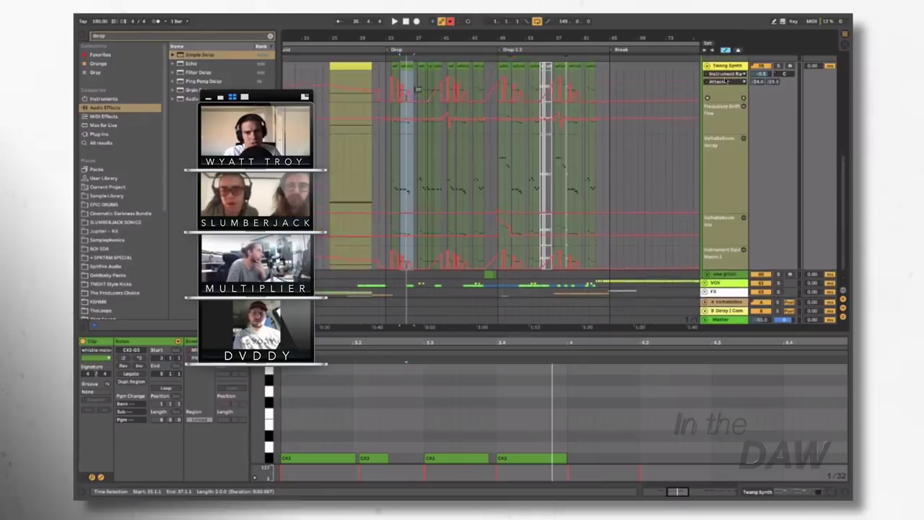
Display the Twang Synth track's ValhallaRoom mix automation, followed by its Frequency Shifter Fine automation, in the main lane.
click(722, 75)
click(722, 87)
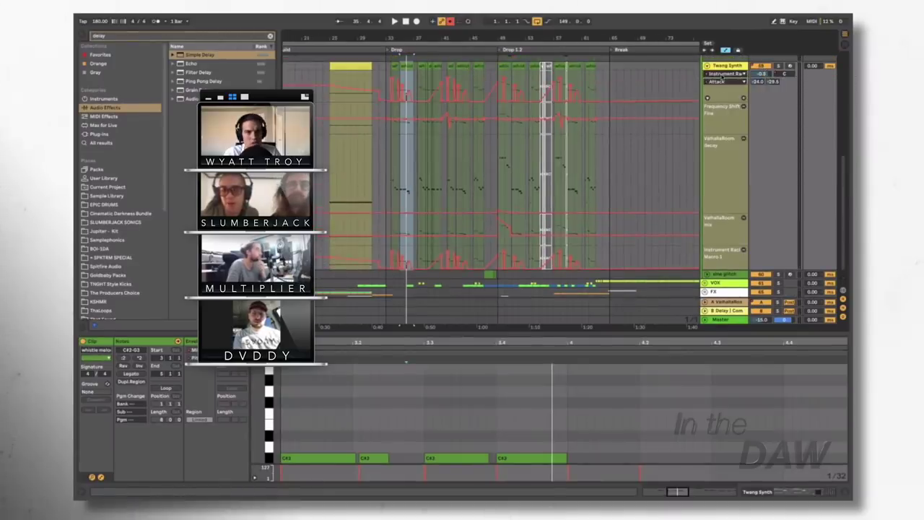
click(722, 73)
click(722, 156)
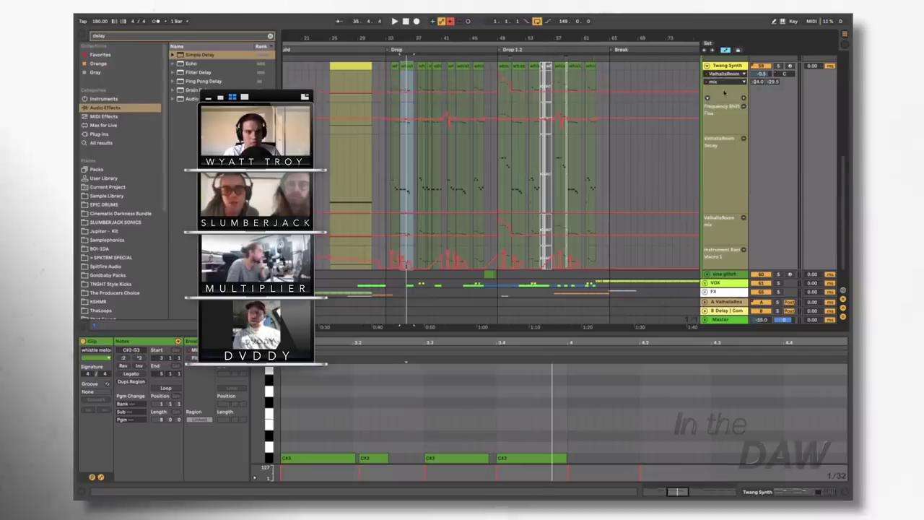
click(722, 73)
click(722, 164)
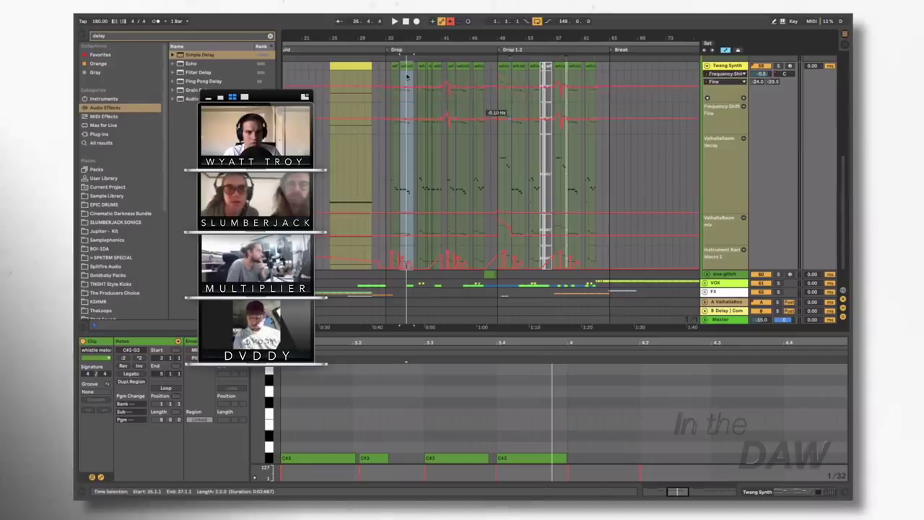
Examine the Frequency Shifter Fine curve over the whistle melody clips in the first drop's second half and play the passage.
drag(408, 39, 409, 86)
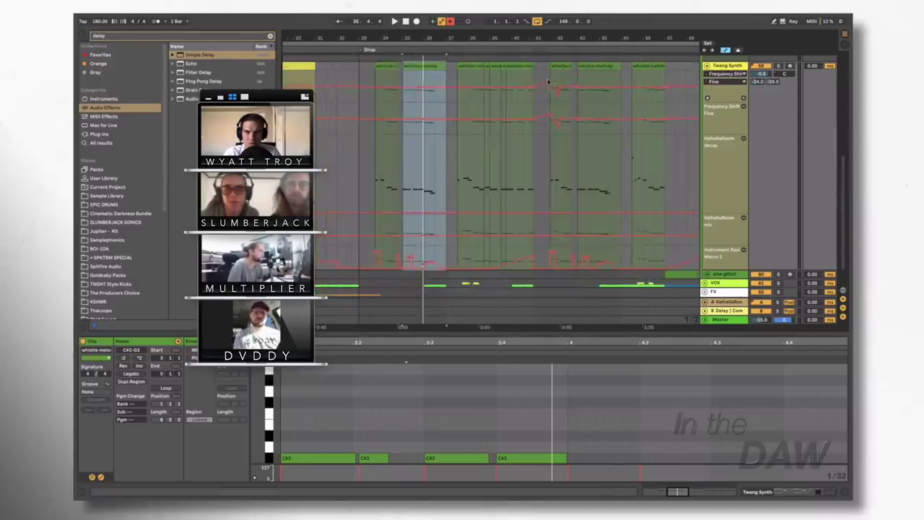
click(555, 66)
key(space)
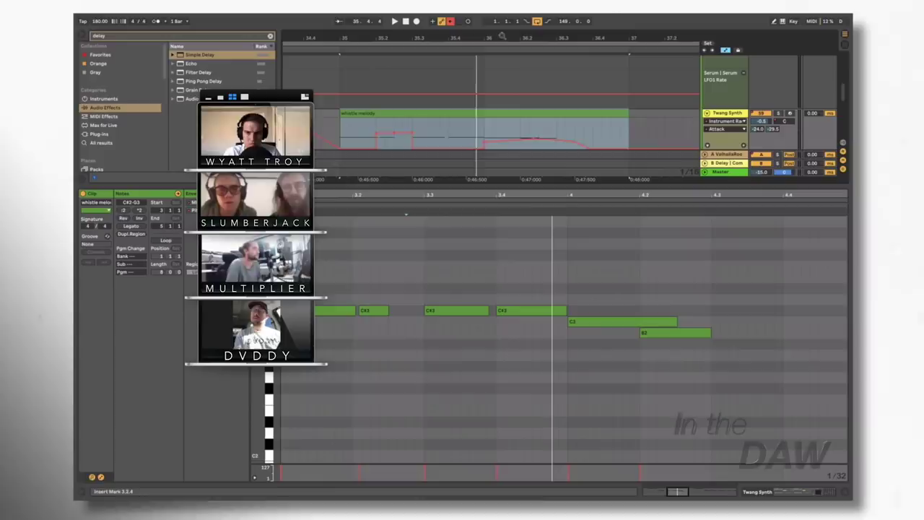
scroll(491, 109, down, 4)
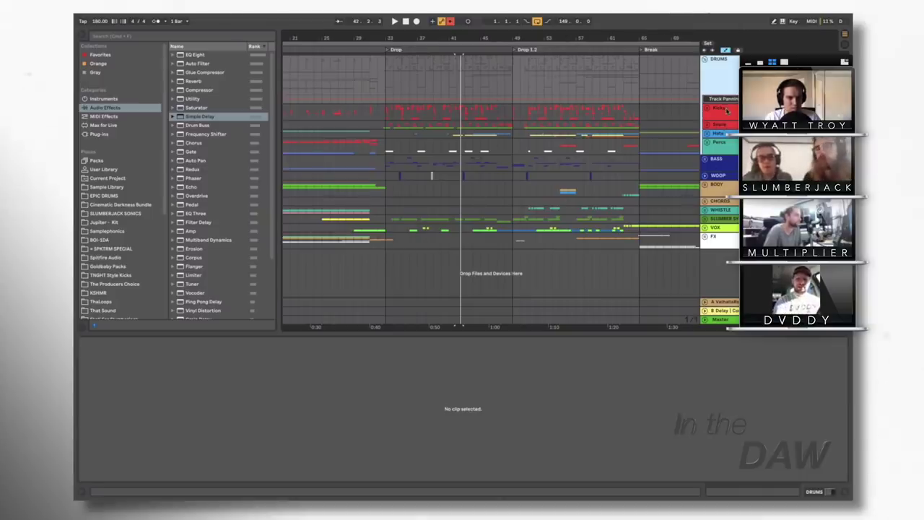
Select the DRUMS group and show its device chain with Drum Buss.
key(Down)
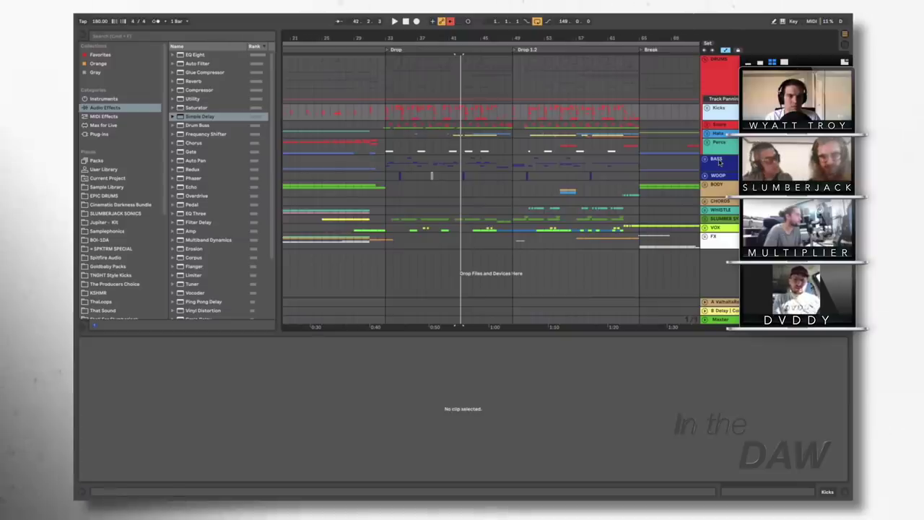
click(730, 84)
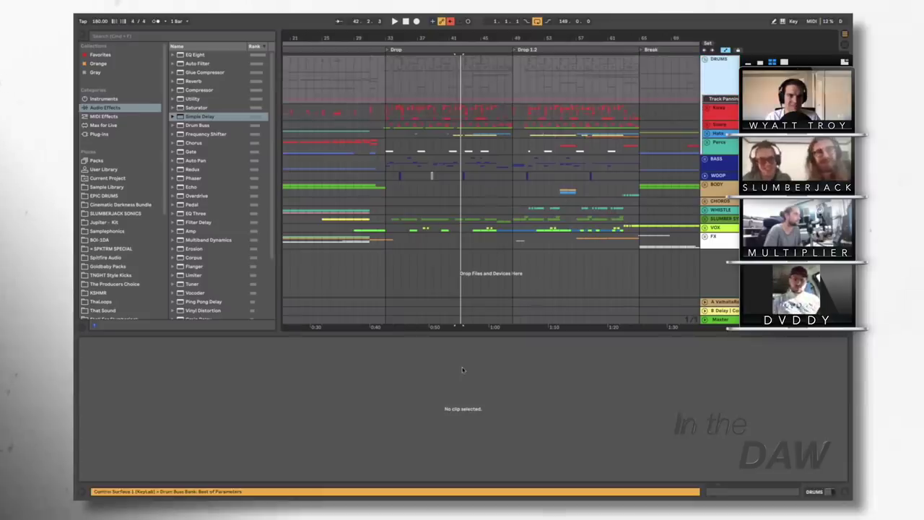
key(shift+Tab)
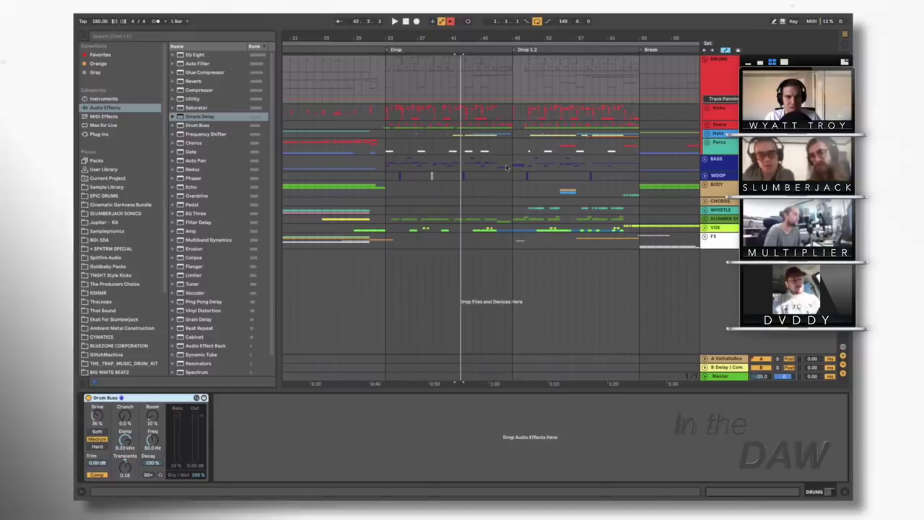
Unfold the Kicks group and examine its layered clips over the opening bars of the first drop.
click(713, 166)
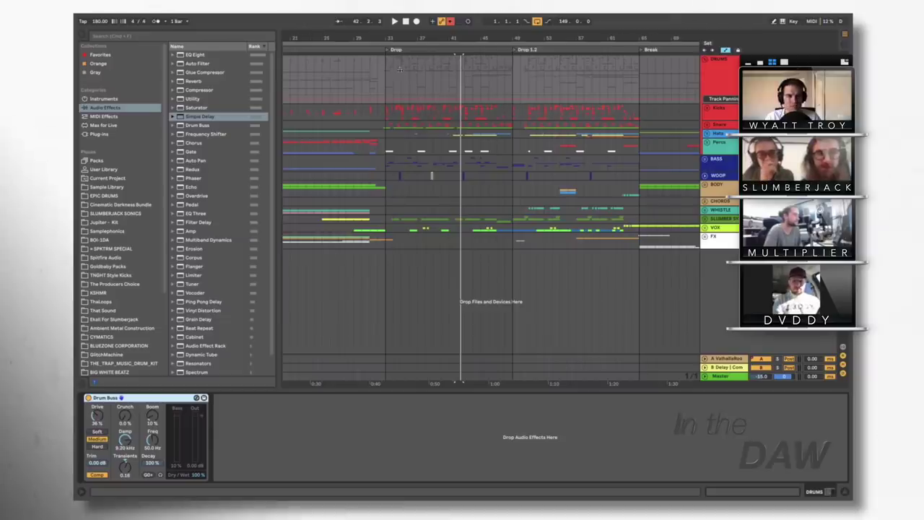
drag(386, 37, 398, 152)
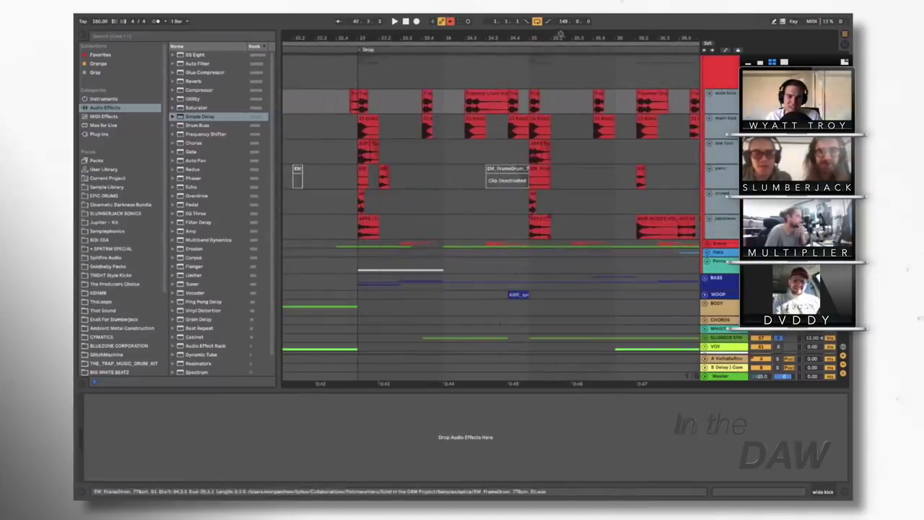
drag(561, 38, 479, 38)
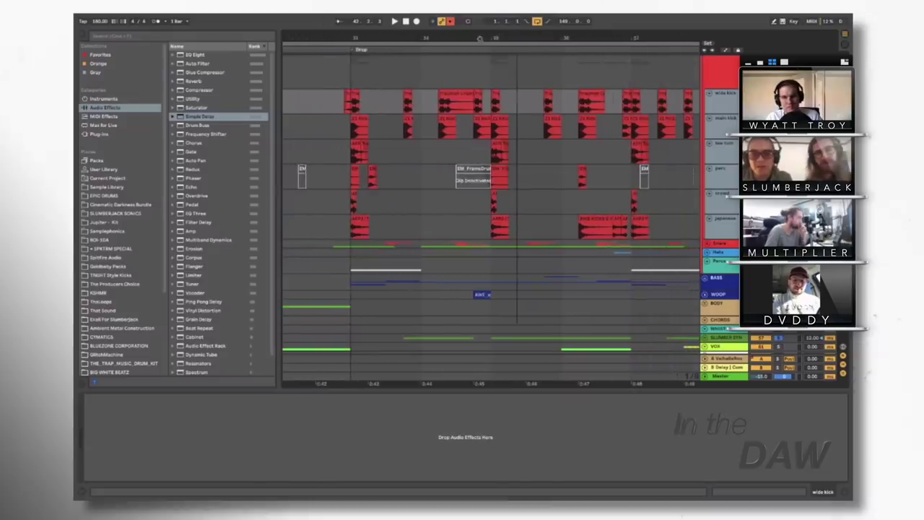
Fold the Kicks group, unfold the Snare group, and inspect the snare and clap clips just after 37.3.
double_click(728, 76)
click(720, 124)
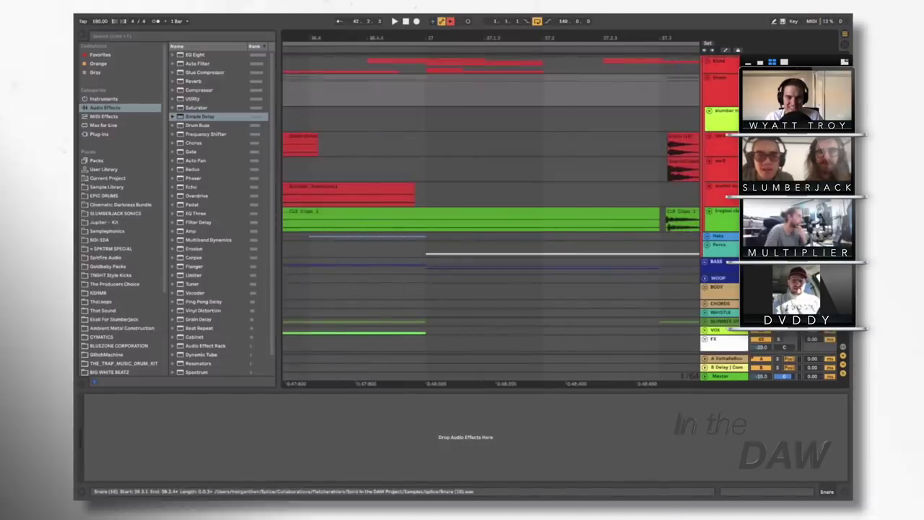
scroll(494, 37, right, 3)
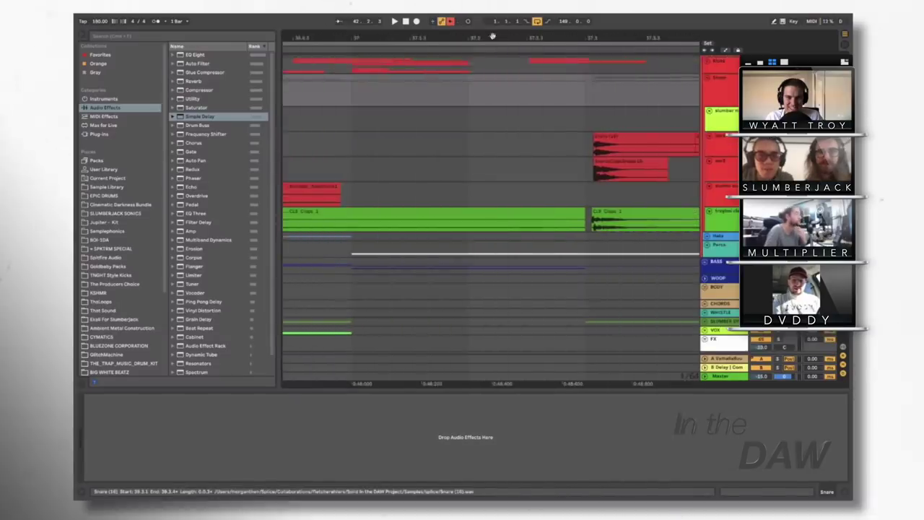
scroll(467, 124, down, 1)
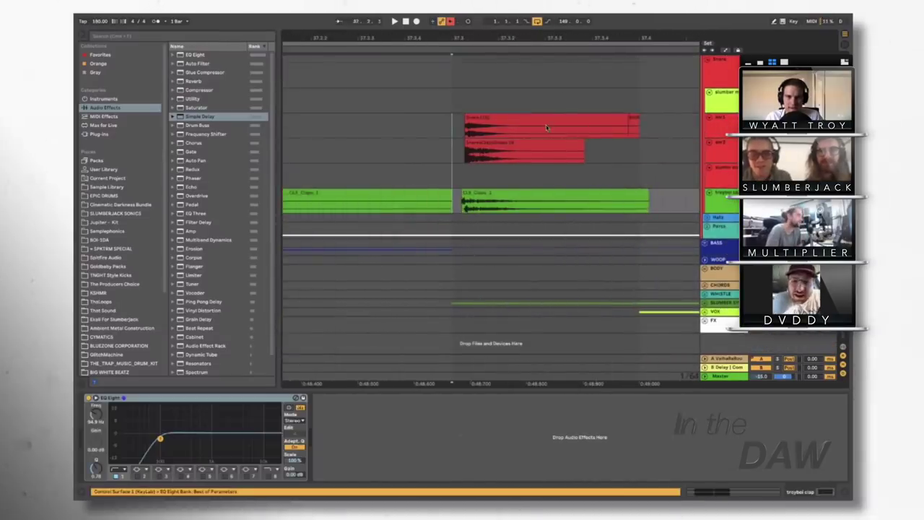
scroll(563, 101, down, 3)
scroll(546, 123, up, 1)
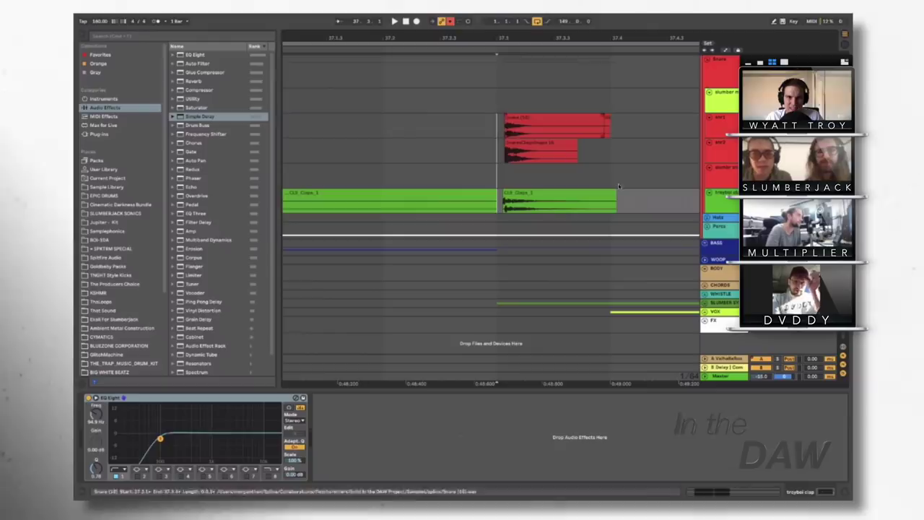
Select the upper snare clip and the clap clip at 37.3 and compare their starts with the grid line.
click(545, 118)
shift+click(518, 193)
drag(515, 118, 507, 118)
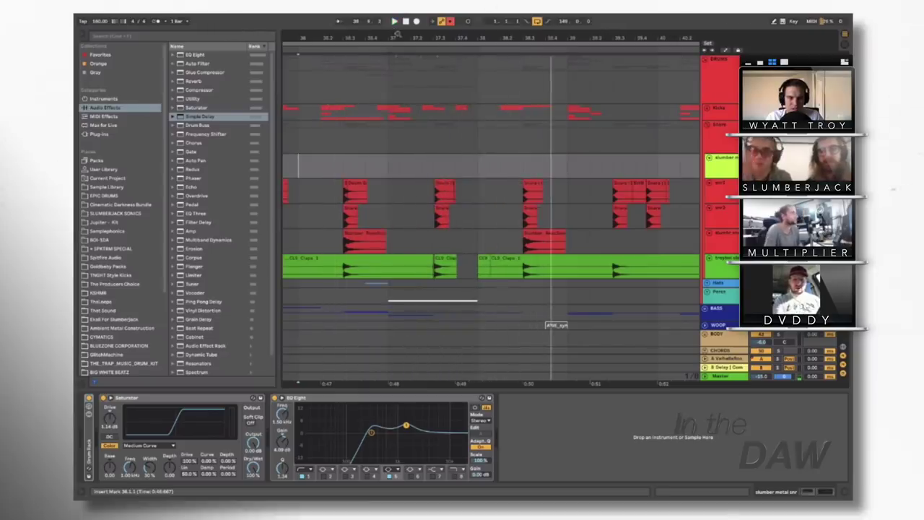
Examine the snare and clap layers over the whole first half of the drop.
scroll(396, 34, up, 2)
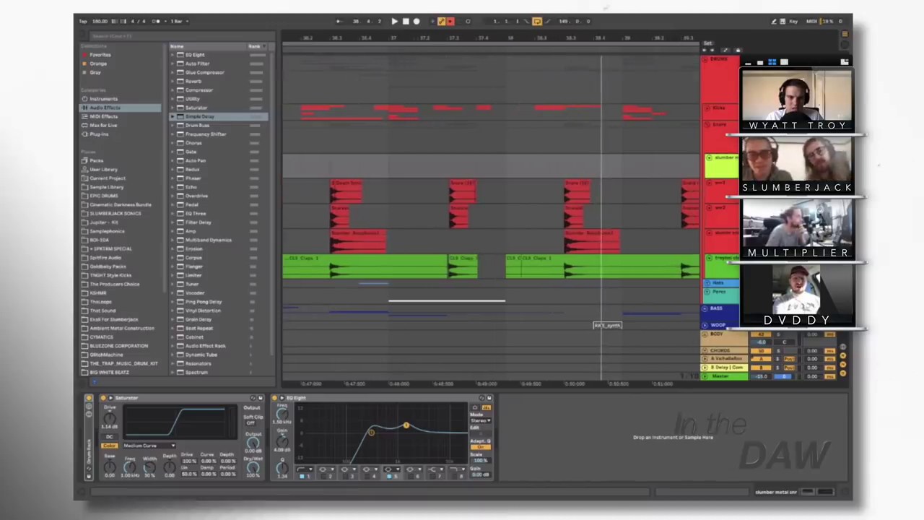
drag(474, 34, 468, 8)
scroll(420, 100, left, 1)
scroll(343, 83, down, 2)
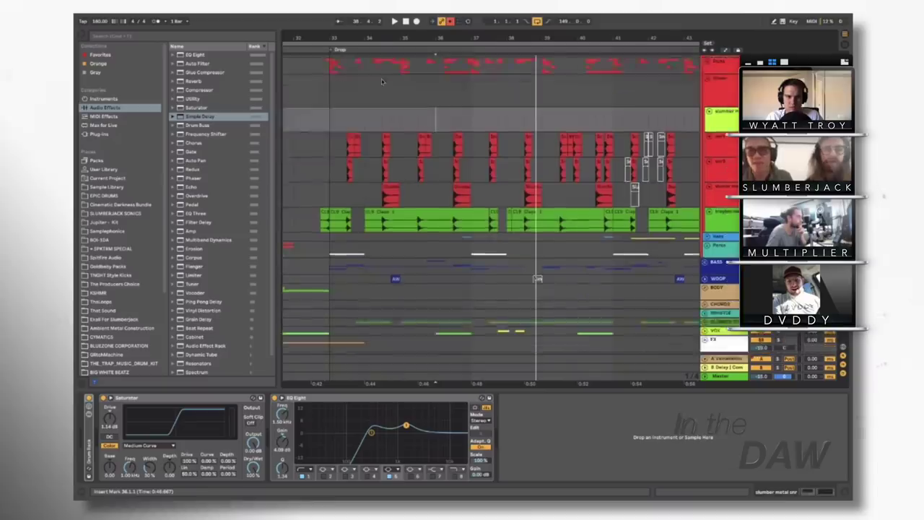
Show the layered kick clips on the drop's first beat and play the wide kick track from 33.1.1.
scroll(343, 83, up, 2)
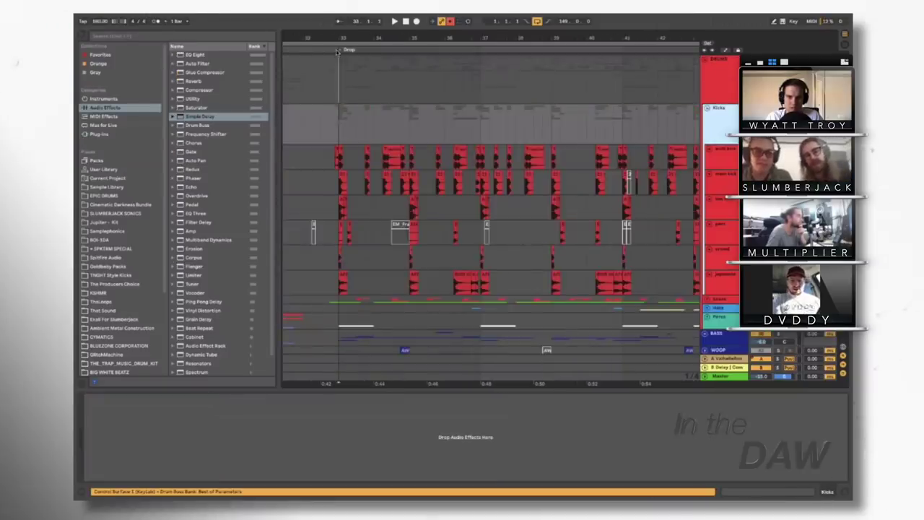
drag(341, 38, 366, 134)
key(plus)
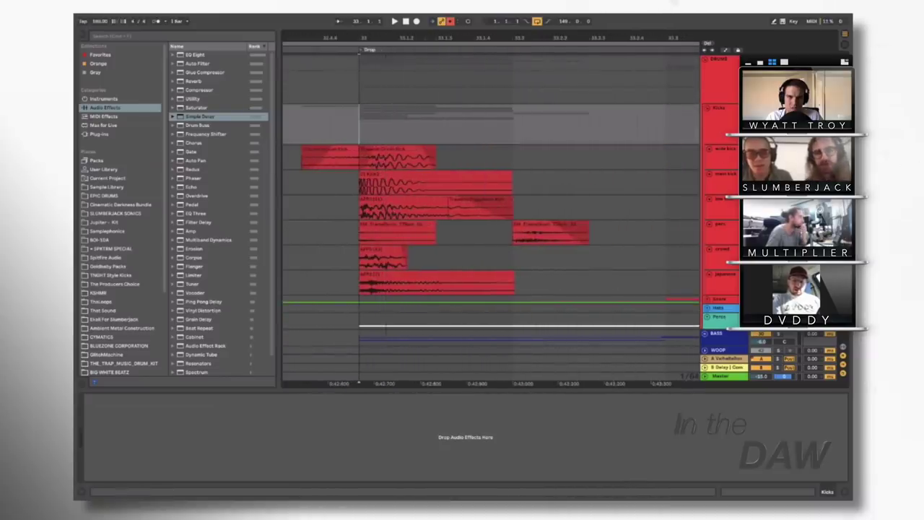
click(724, 158)
click(665, 147)
key(space)
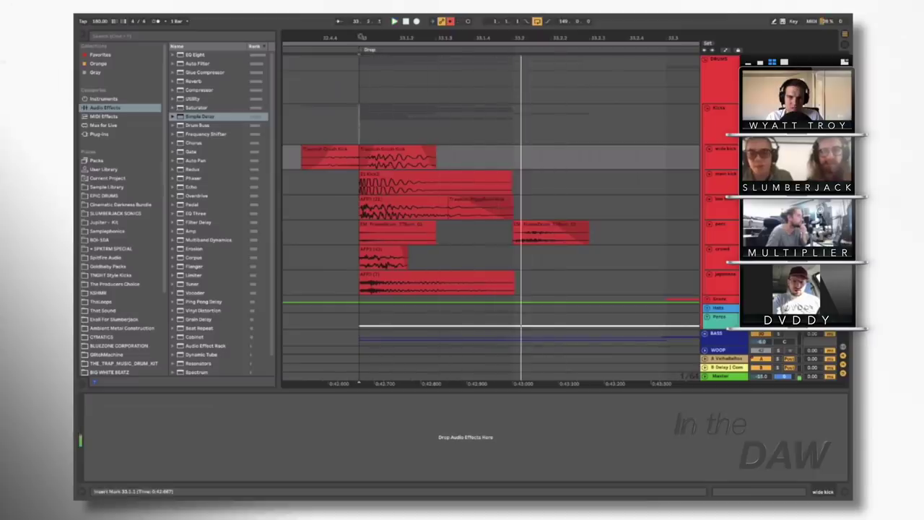
Select the main kick track and play the drop's first kick several times.
key(plus)
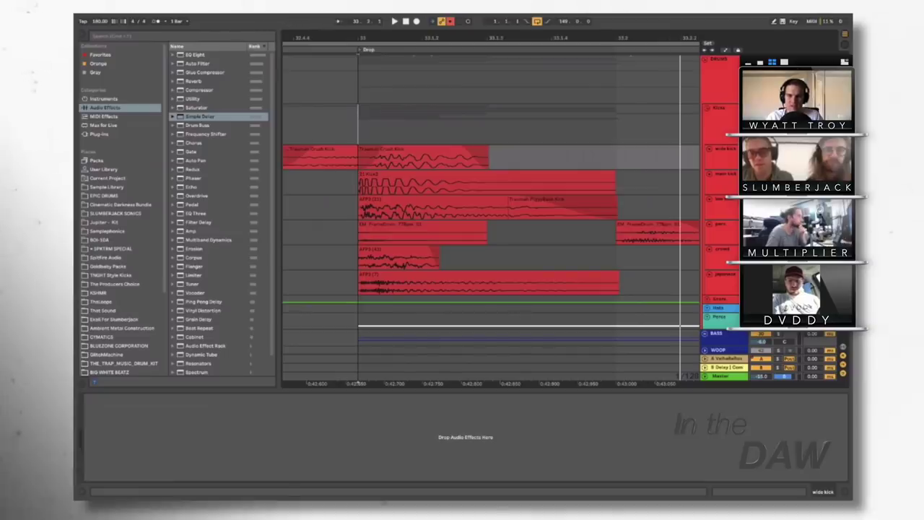
click(730, 175)
key(space)
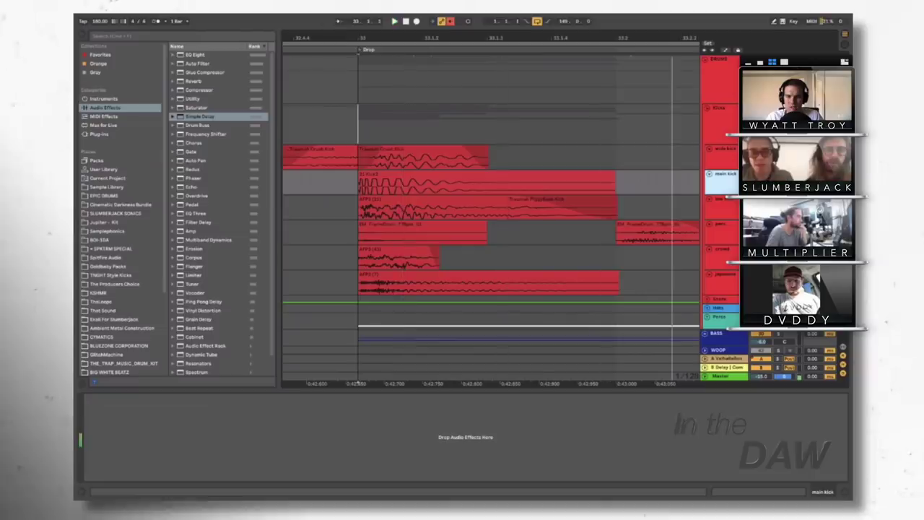
key(space)
key(space)
key(space)
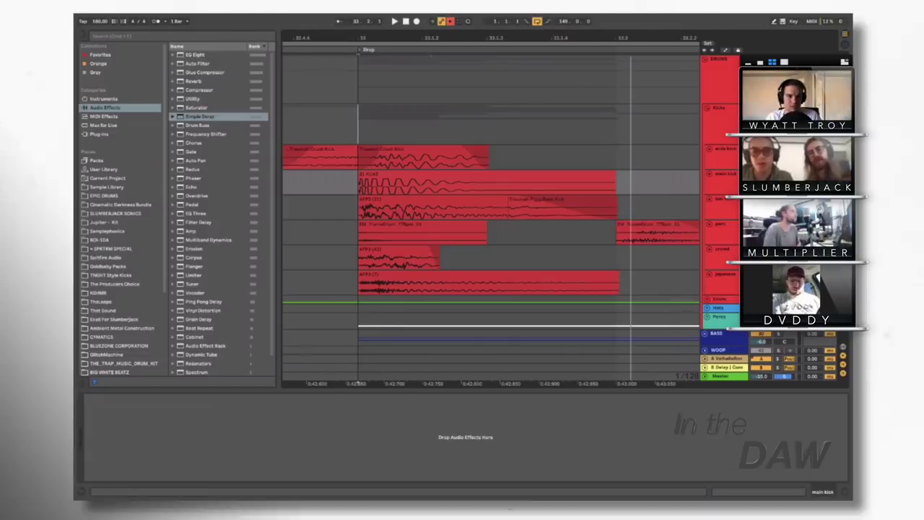
Select all kick layers over the drop's first bars, and then only the first clip on the track below main kick.
scroll(683, 72, down, 2)
scroll(683, 72, down, 2)
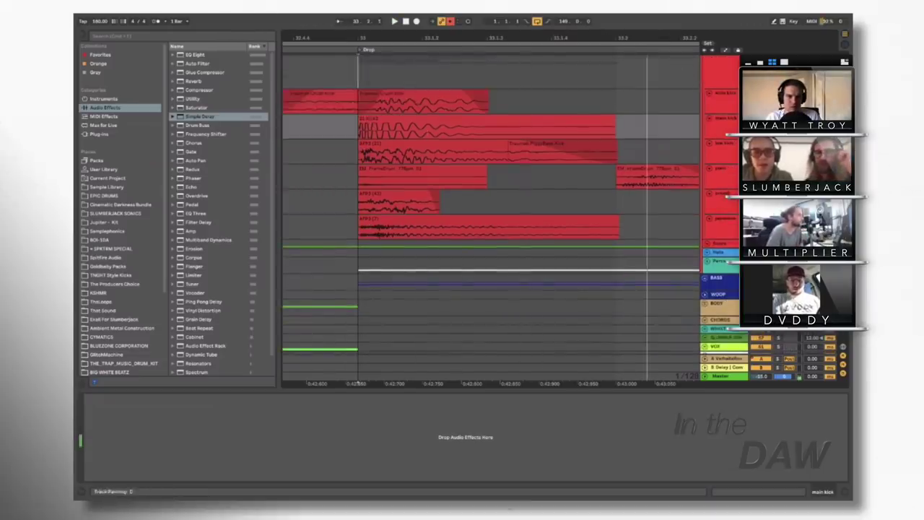
scroll(429, 89, down, 10)
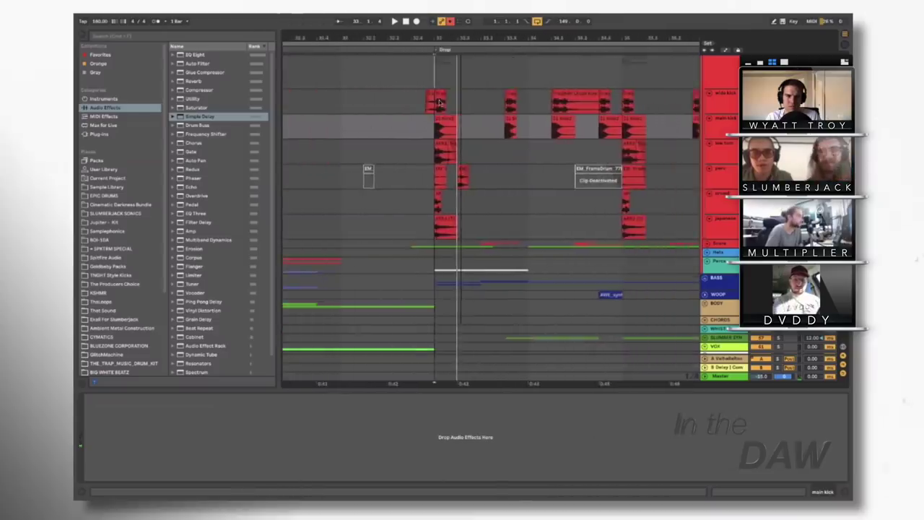
drag(658, 156, 666, 224)
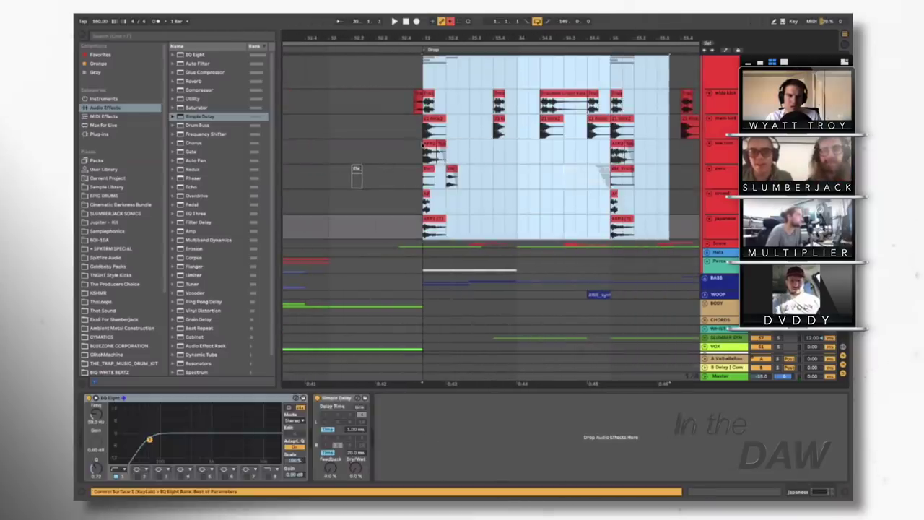
click(616, 145)
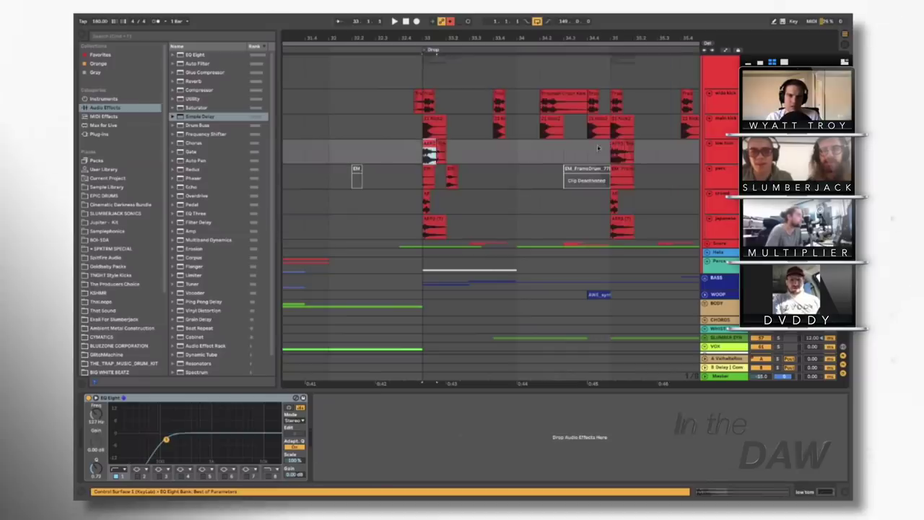
Select the low tom clip on the drop's first beat and play it several times.
click(616, 150)
click(430, 150)
key(space)
key(space)
key(space)
key(space)
key(space)
key(space)
key(space)
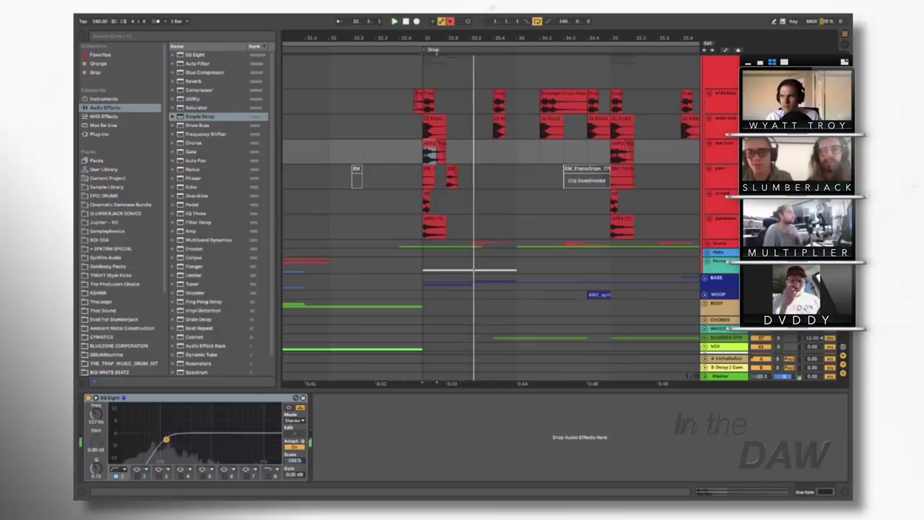
key(space)
scroll(490, 217, down, 2)
scroll(491, 217, up, 3)
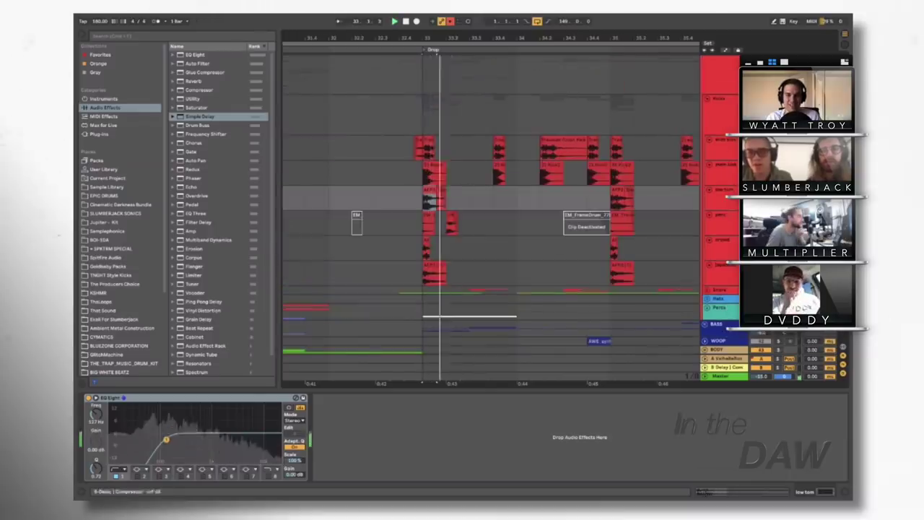
key(space)
key(space)
Select the long wide kick clip around 34.2 and play it.
click(563, 140)
key(space)
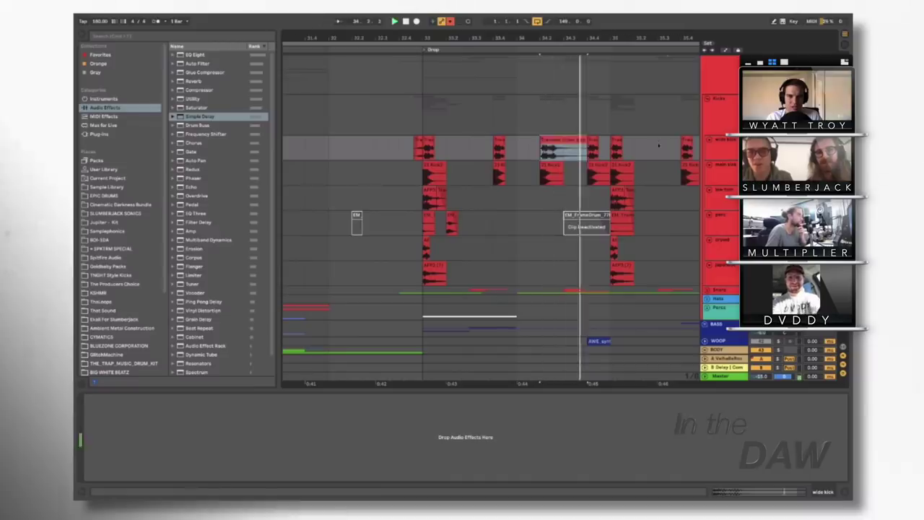
key(space)
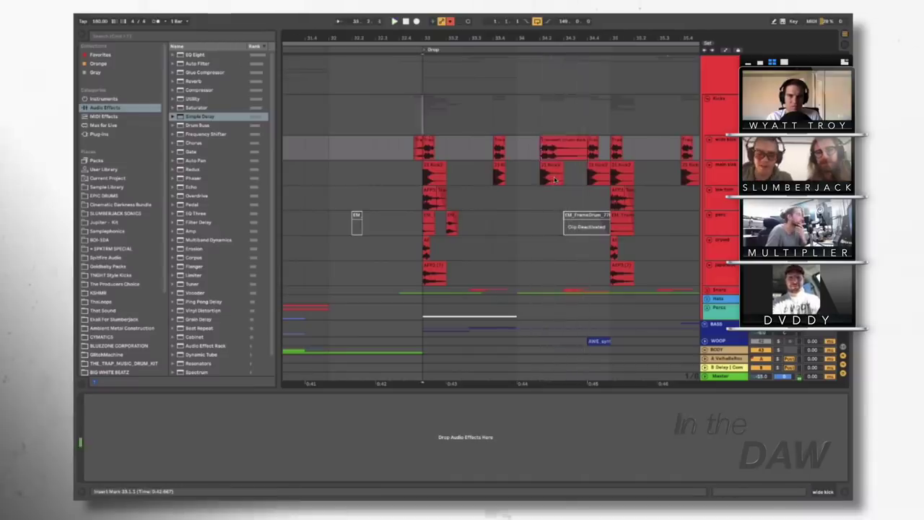
Select all kick layers across the first drop, from 33.1.1 to 49.1.1, and play them.
click(423, 122)
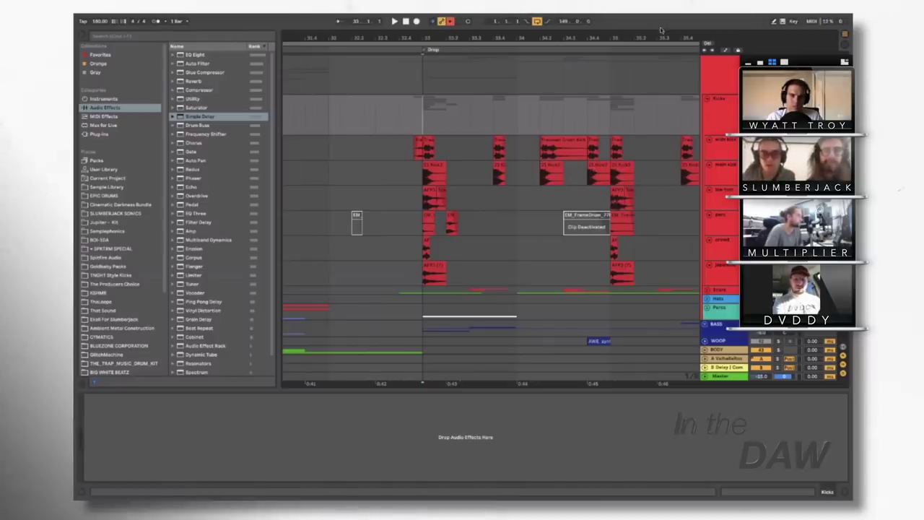
scroll(490, 210, right, 3)
scroll(490, 210, down, 5)
scroll(490, 210, right, 2)
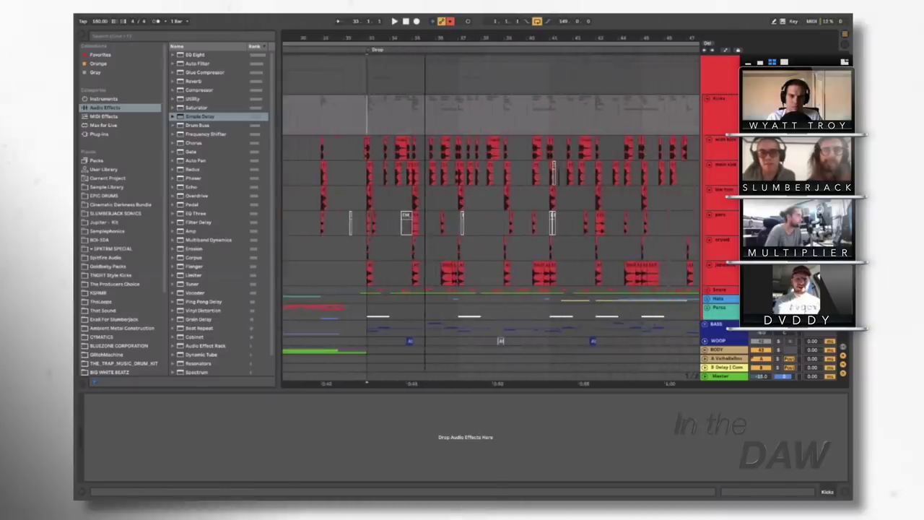
scroll(490, 210, up, 1)
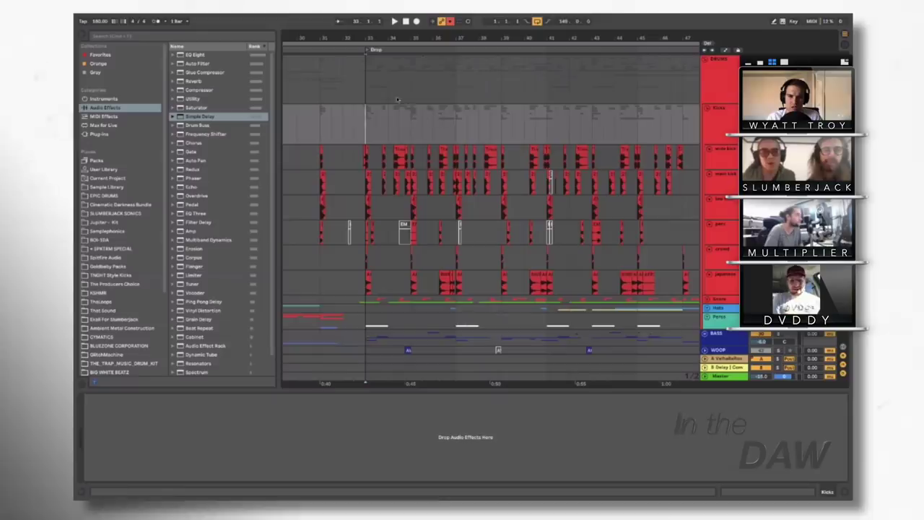
mouse_move(553, 119)
mouse_down()
mouse_move(575, 120)
mouse_move(547, 121)
mouse_up()
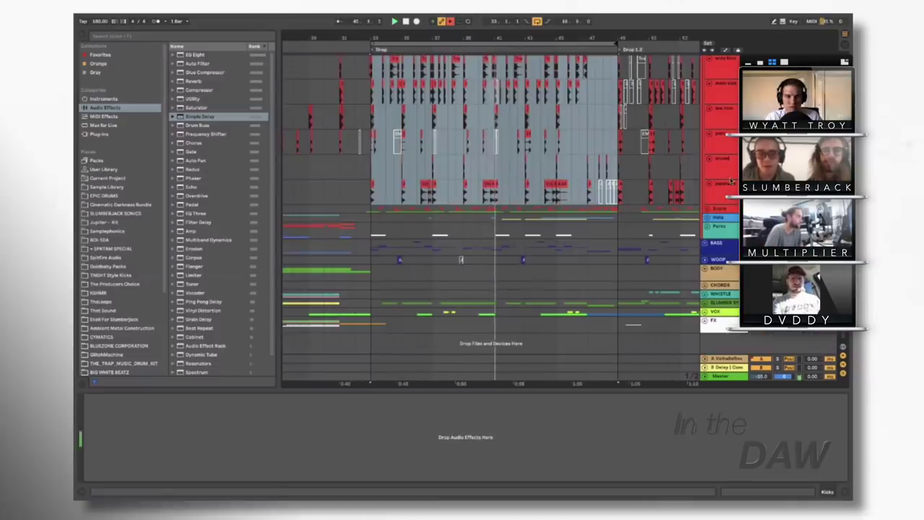
Unfold the Hats group and place the insert marker at bar 41 on its hats downlifter track.
click(722, 228)
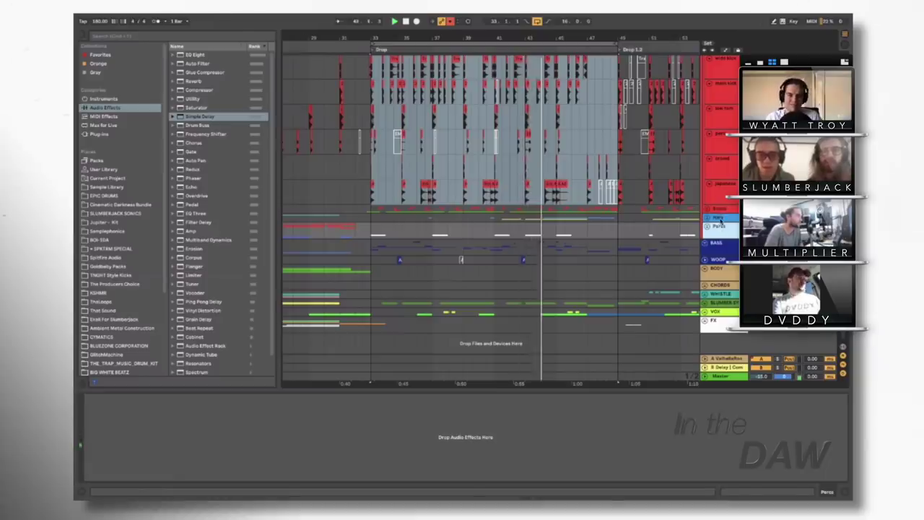
click(720, 217)
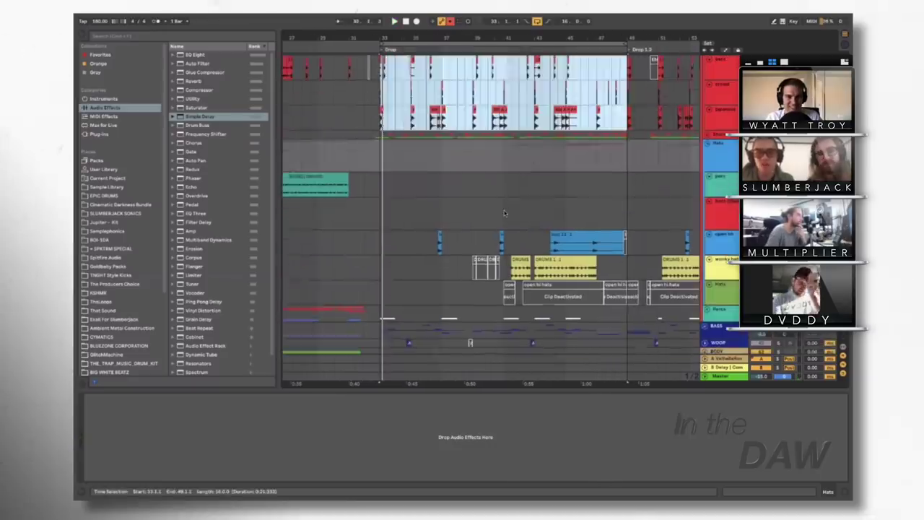
click(505, 213)
scroll(505, 212, down, 5)
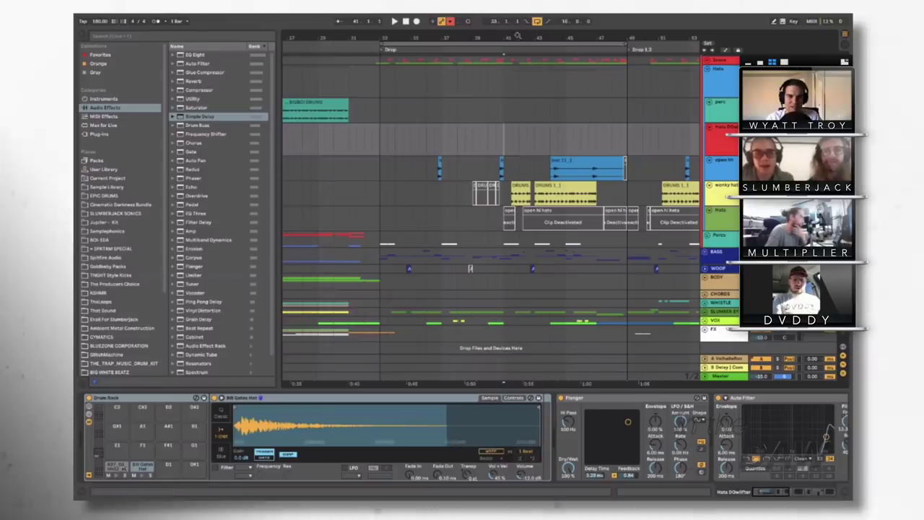
Select the first active DRUMS 1_1 clip on the wonky hats track and play it.
drag(504, 54, 565, 163)
scroll(565, 163, up, 3)
scroll(442, 271, up, 3)
scroll(443, 271, right, 2)
scroll(442, 271, down, 3)
scroll(443, 271, right, 2)
click(443, 271)
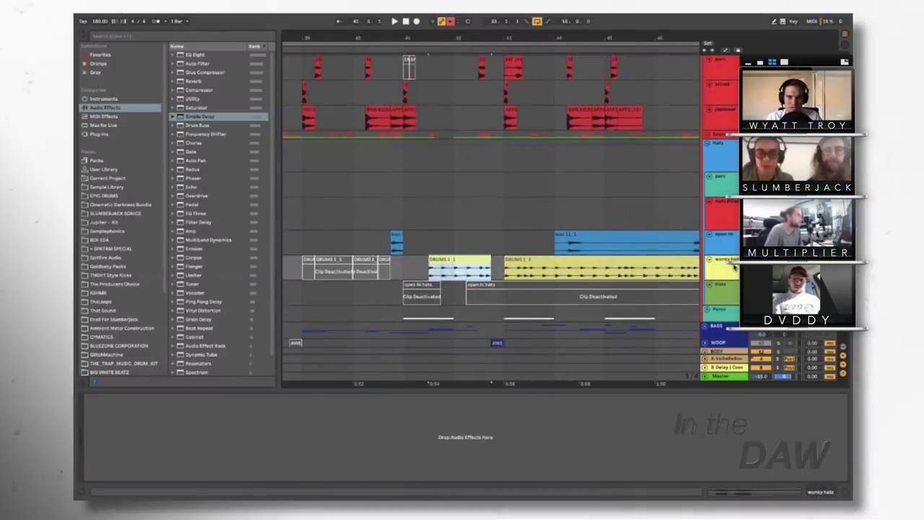
click(733, 266)
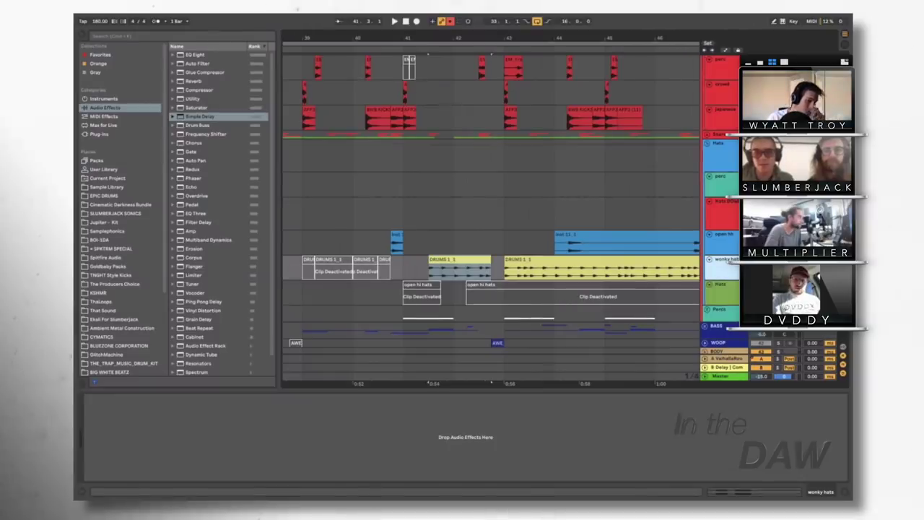
key(space)
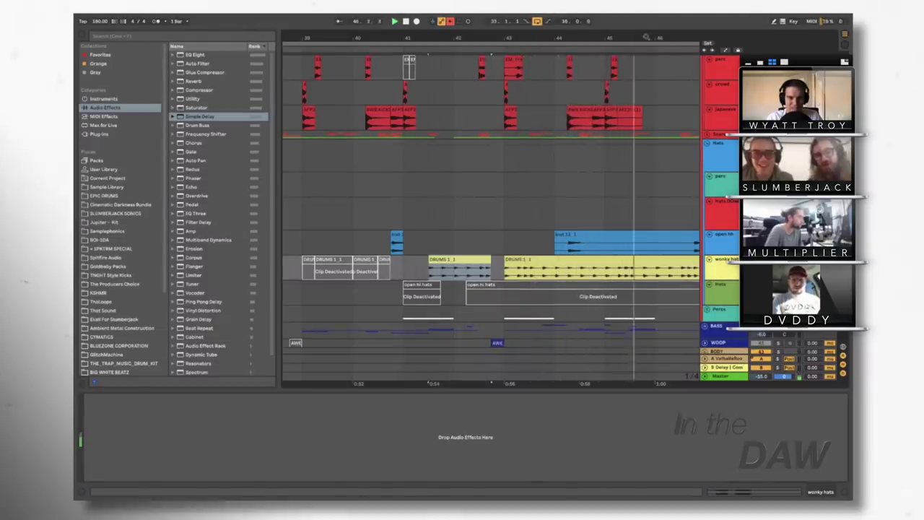
Enlarge the wonky hats track and compare the start of its clip at bar 43 with the kick layers.
scroll(421, 240, down, 5)
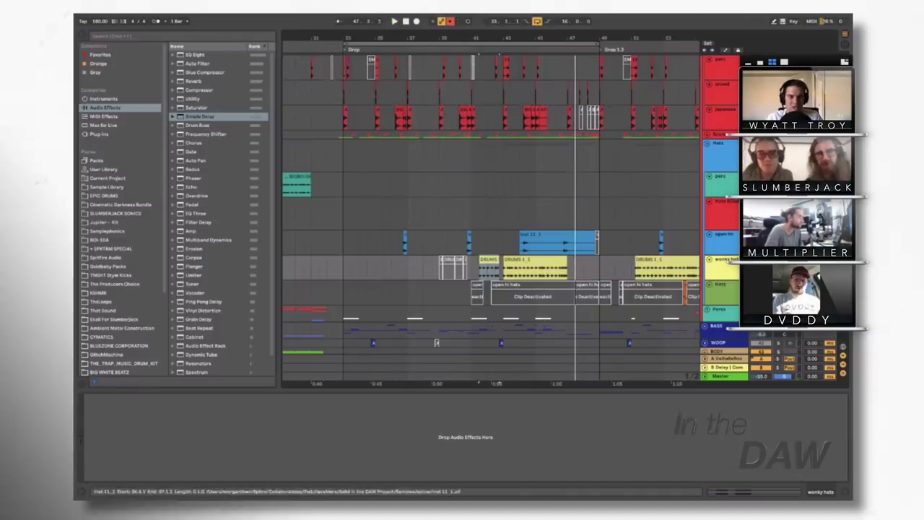
click(727, 158)
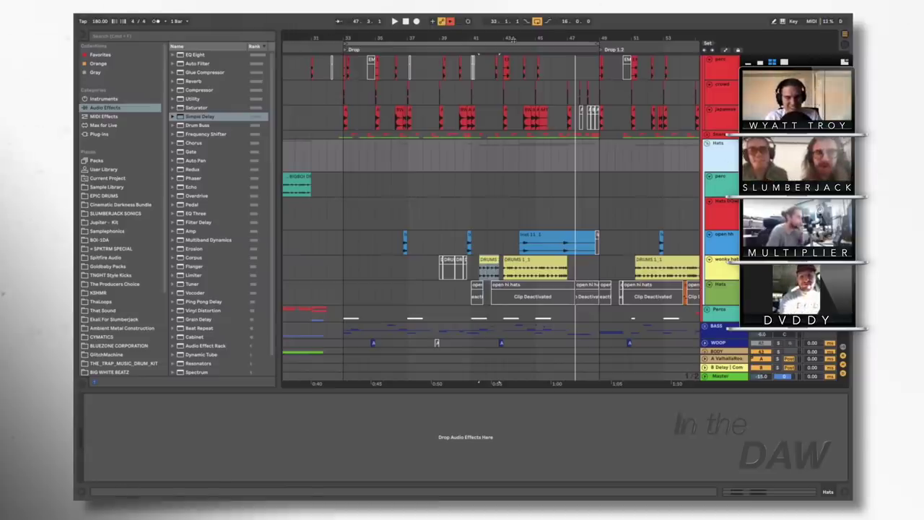
drag(501, 39, 500, 216)
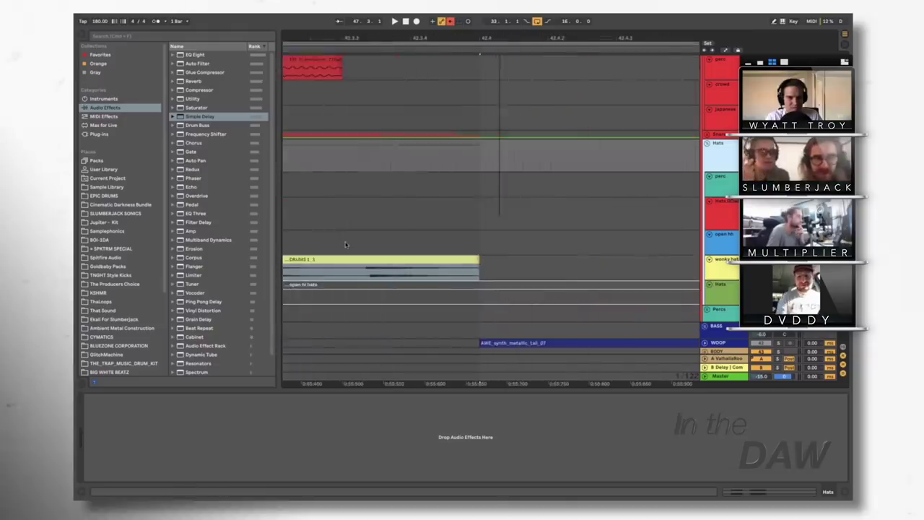
scroll(345, 245, right, 3)
scroll(345, 245, up, 2)
scroll(392, 322, left, 2)
scroll(419, 319, right, 3)
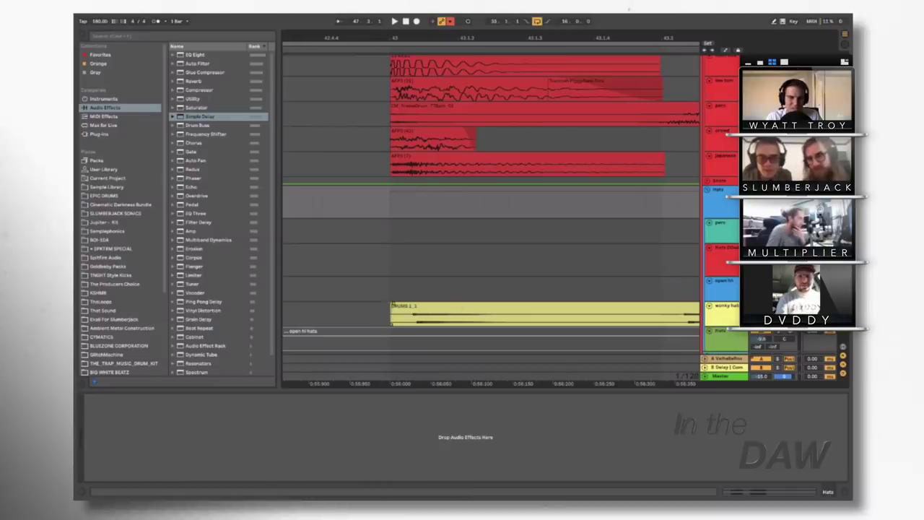
click(393, 317)
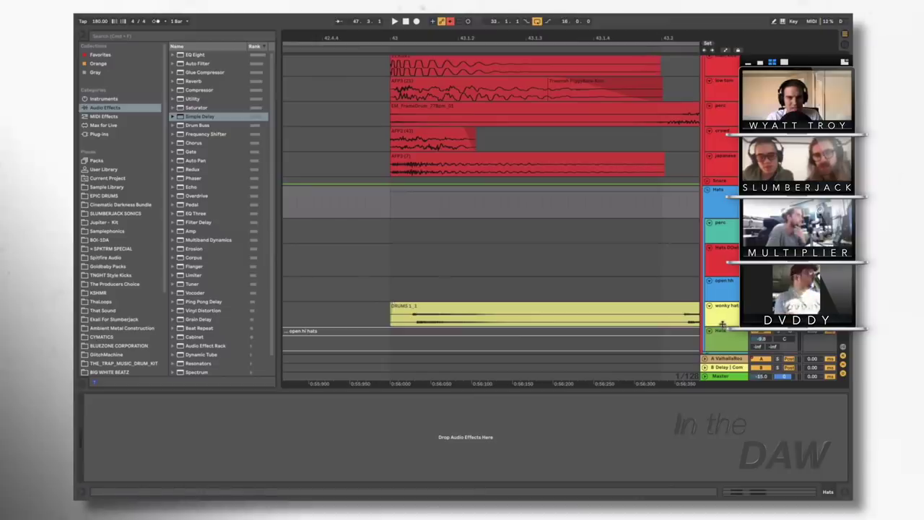
drag(723, 327, 723, 351)
scroll(573, 297, up, 3)
scroll(574, 297, down, 5)
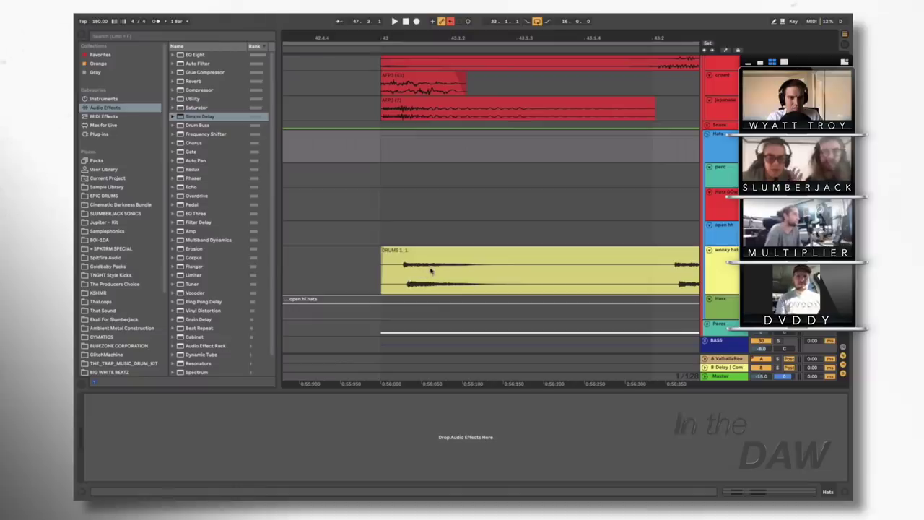
Open the sample of the wonky hats clip at bar 43 and examine its first hit up close.
double_click(426, 293)
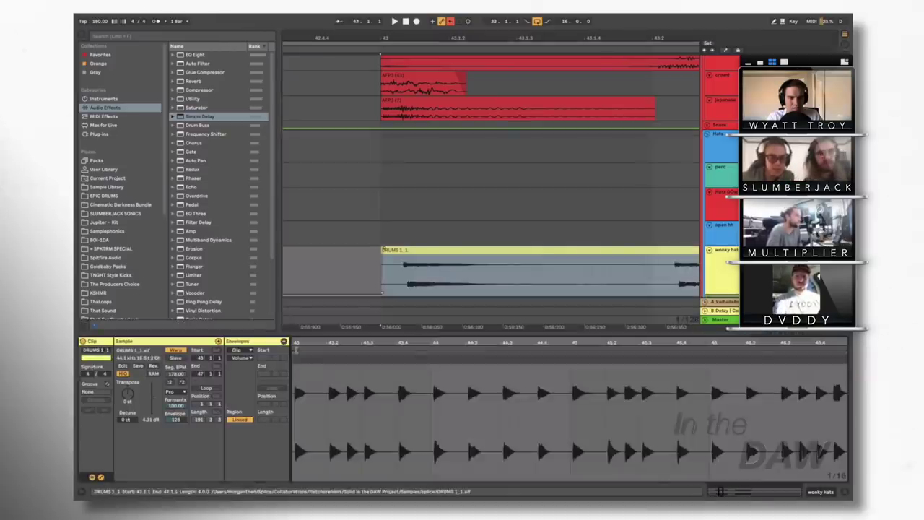
scroll(569, 409, up, 10)
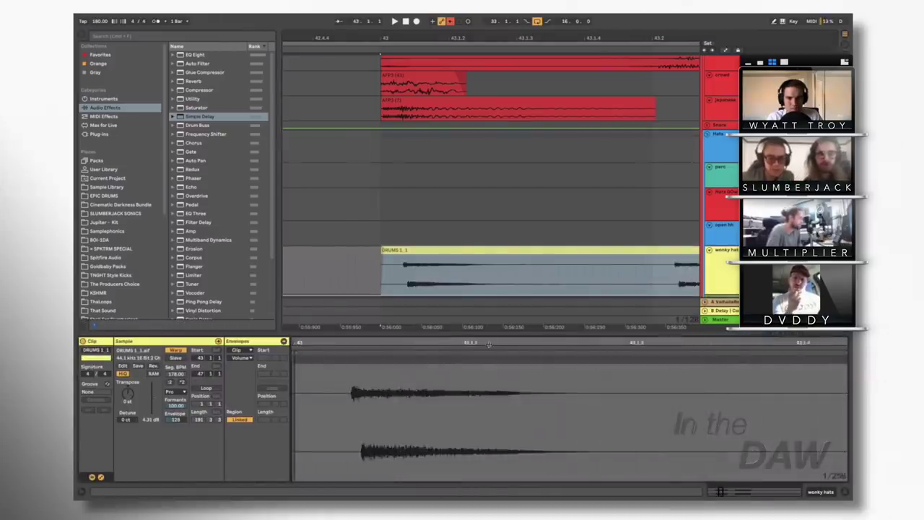
scroll(569, 409, right, 2)
Unfold the WHISTLE group and select the whistling clip in the intro on the hi layer track.
key(plus)
key(plus)
key(plus)
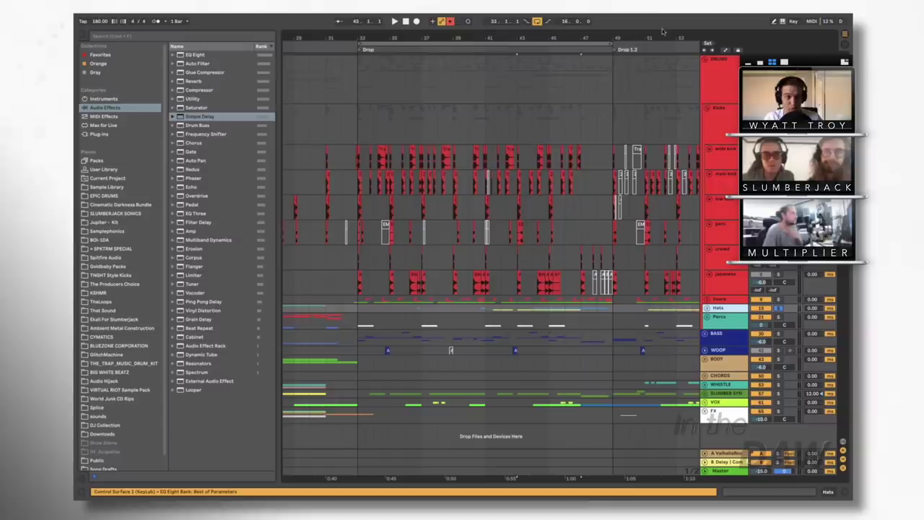
drag(665, 33, 504, 18)
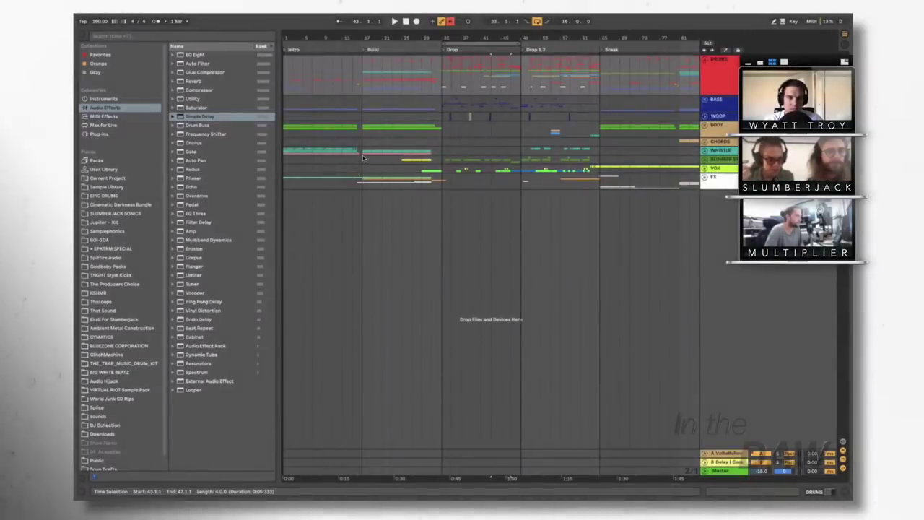
click(363, 158)
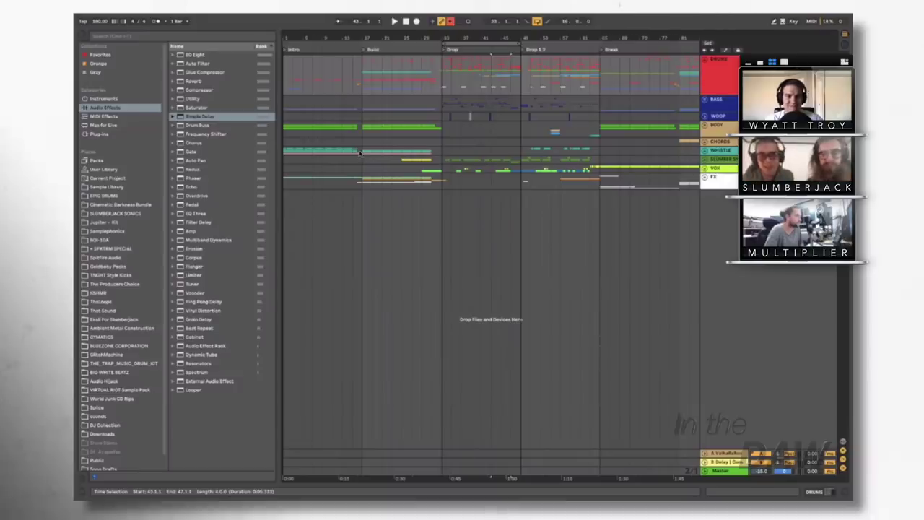
click(714, 151)
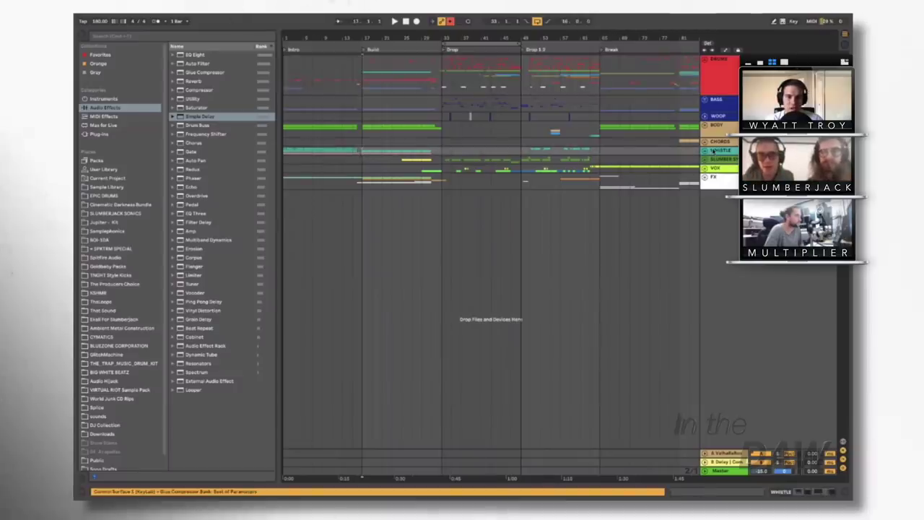
click(706, 151)
drag(299, 37, 299, 80)
click(299, 220)
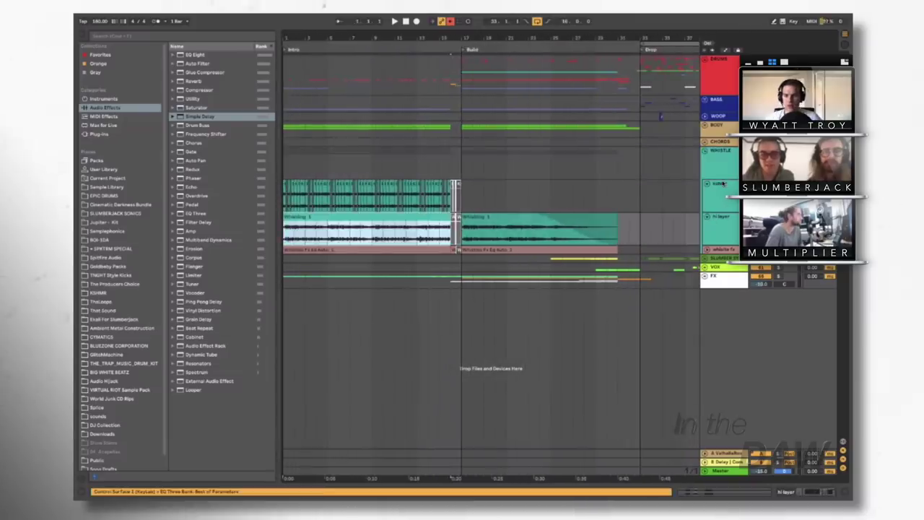
Play the intro whistles while inspecting the hi layer and WHISTLE group effects, and undo the EQ Eight bypass on hi layer.
key(space)
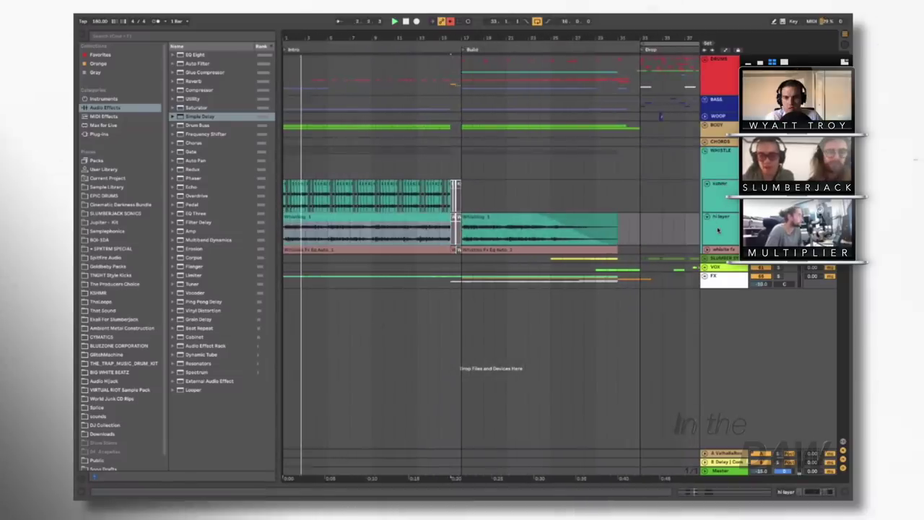
click(718, 230)
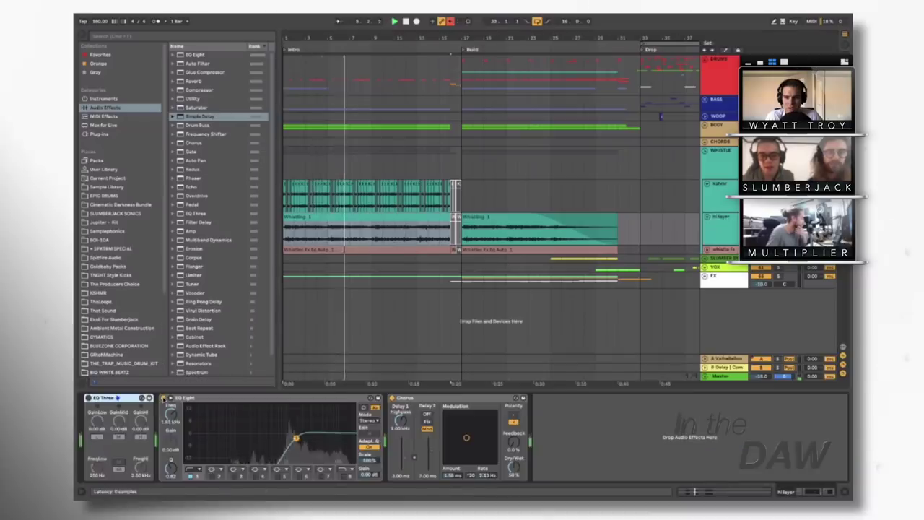
click(723, 165)
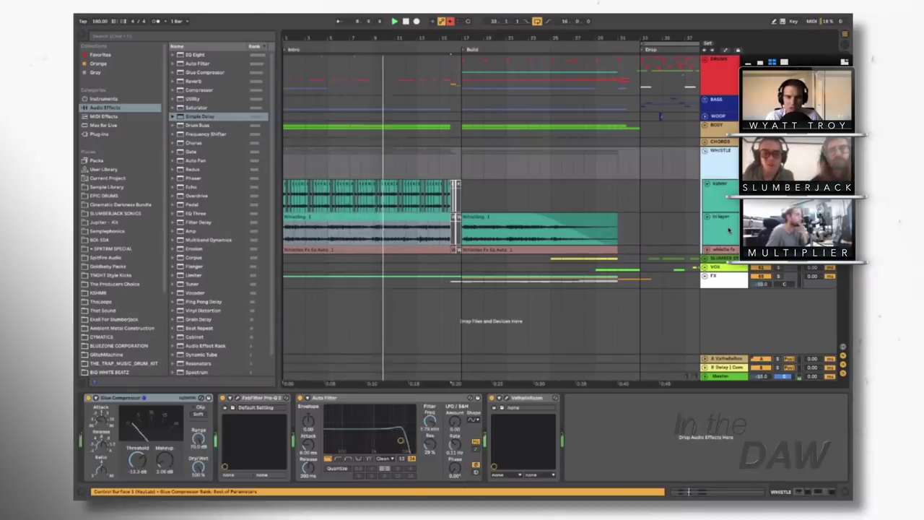
click(728, 230)
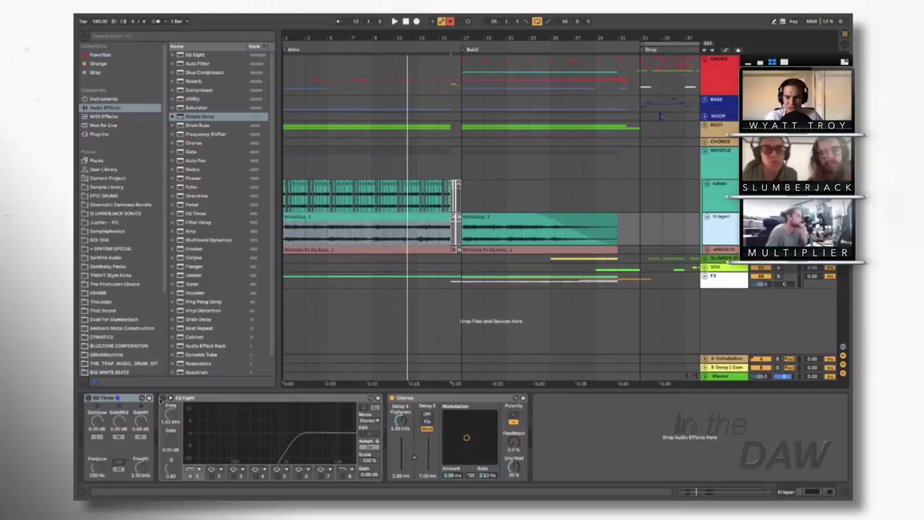
key(super+z)
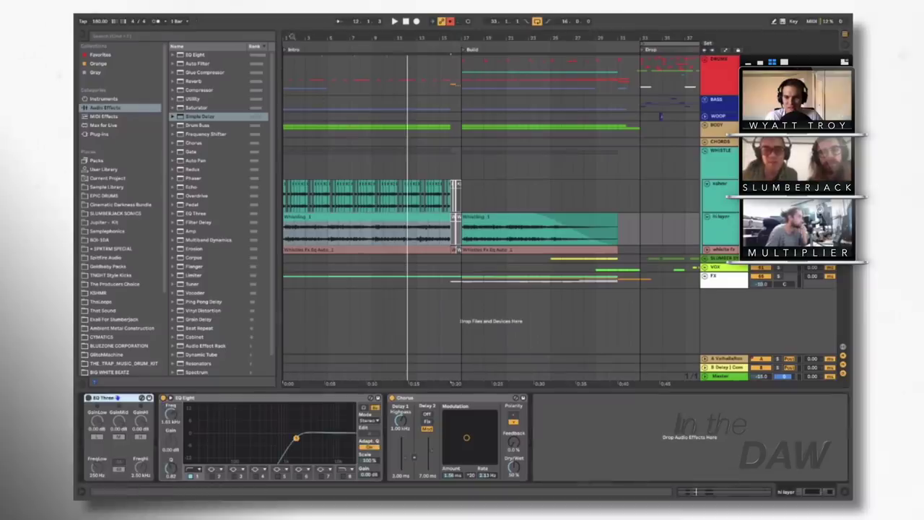
Play the chopped whistle clips on the kshmr track over the intro's first bars, and return to the full arrangement.
drag(407, 37, 400, 105)
drag(342, 38, 553, 166)
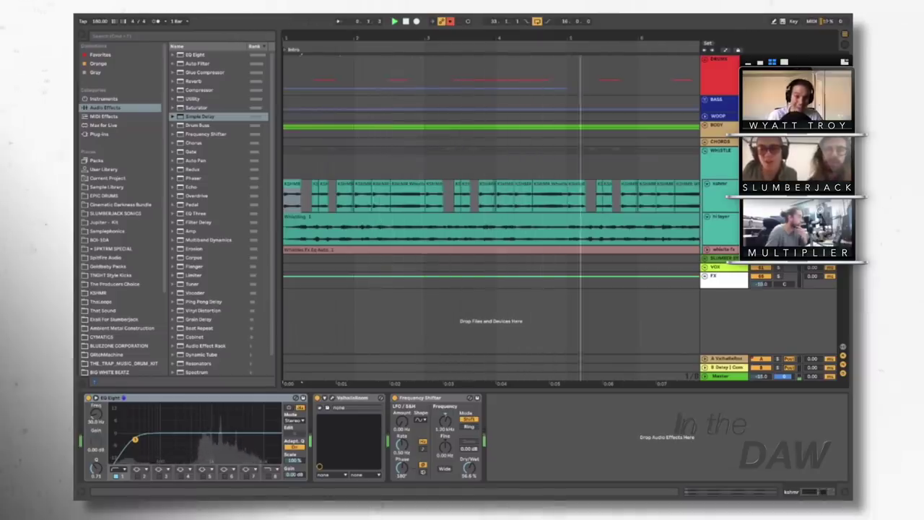
key(space)
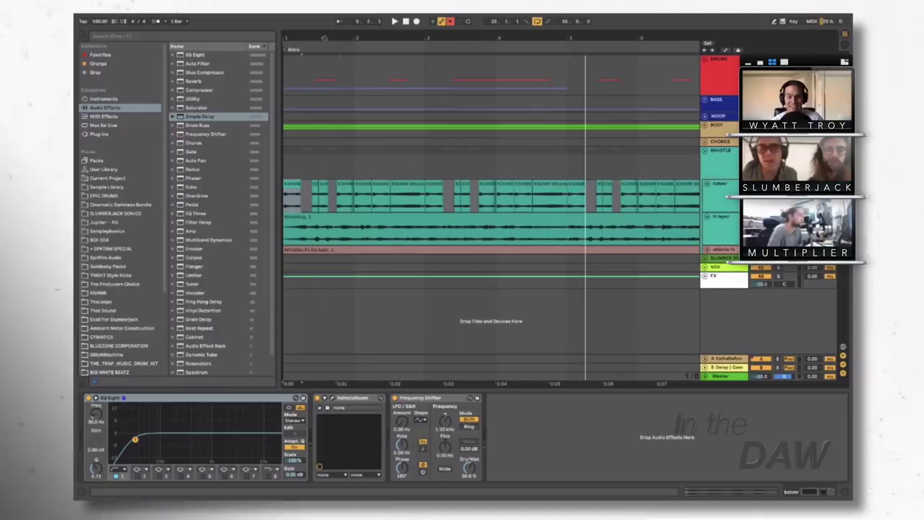
key(minus)
key(minus)
key(minus)
key(minus)
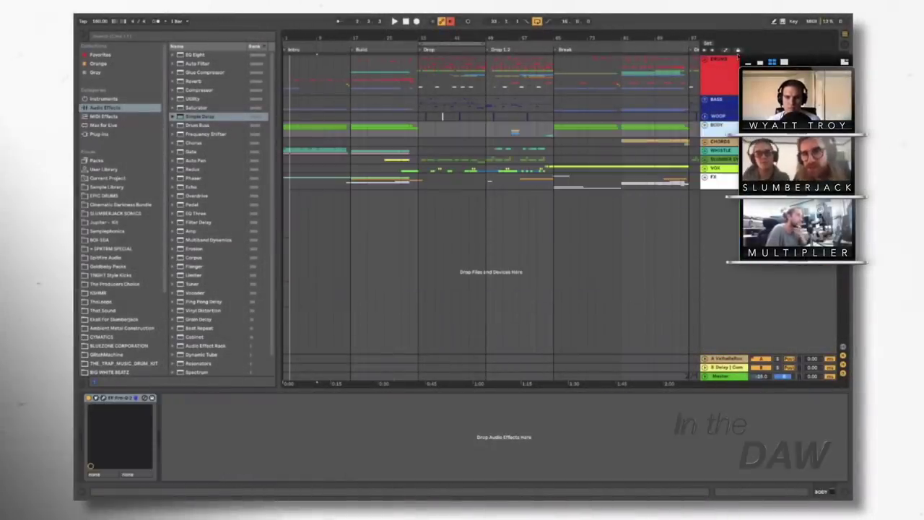
Check the DRUMS and BASS group effects, then unfold the CHORDS group and select its distor chords clip at bar 81.
click(713, 77)
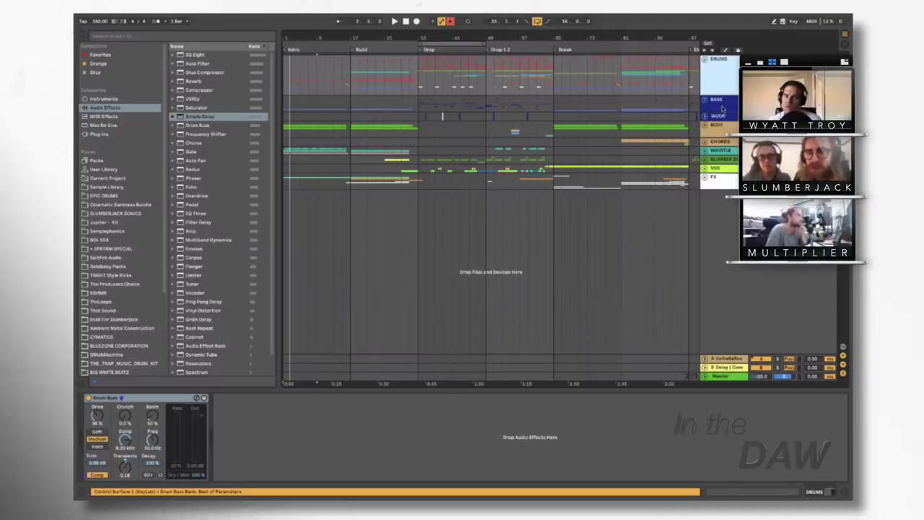
click(713, 104)
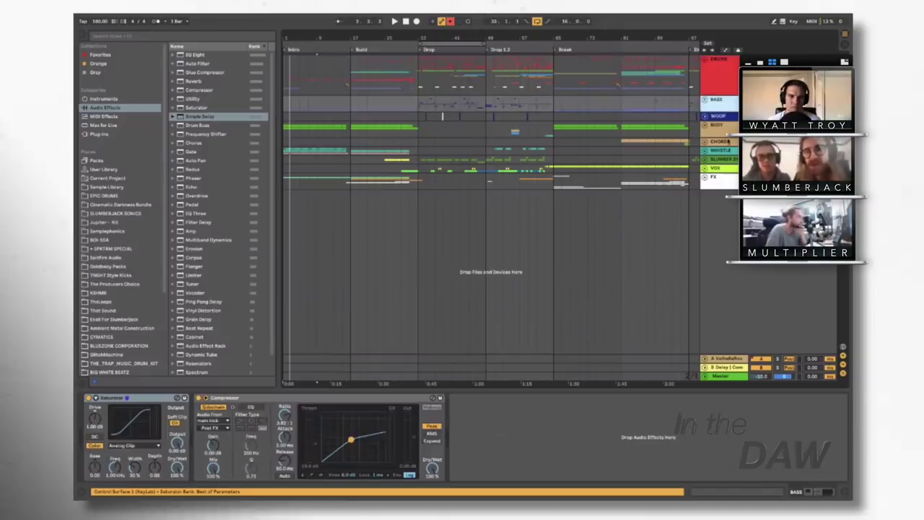
click(706, 142)
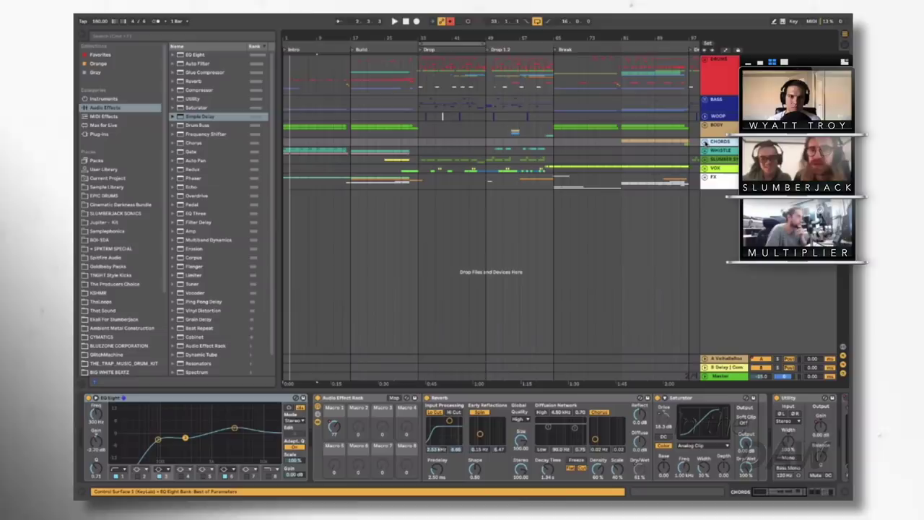
click(704, 142)
click(629, 175)
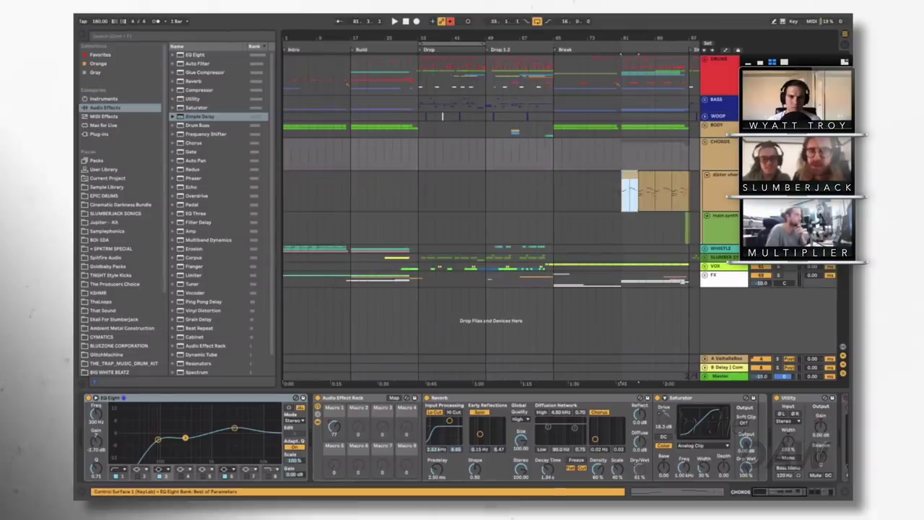
Play the main synth clip at the end of the break and the long one in Drop 2.2.
click(686, 217)
key(space)
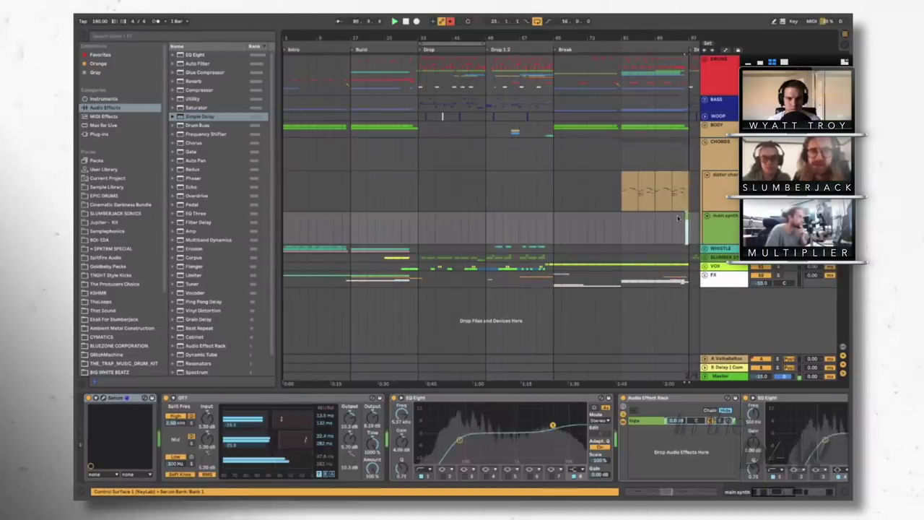
scroll(568, 219, right, 3)
click(568, 220)
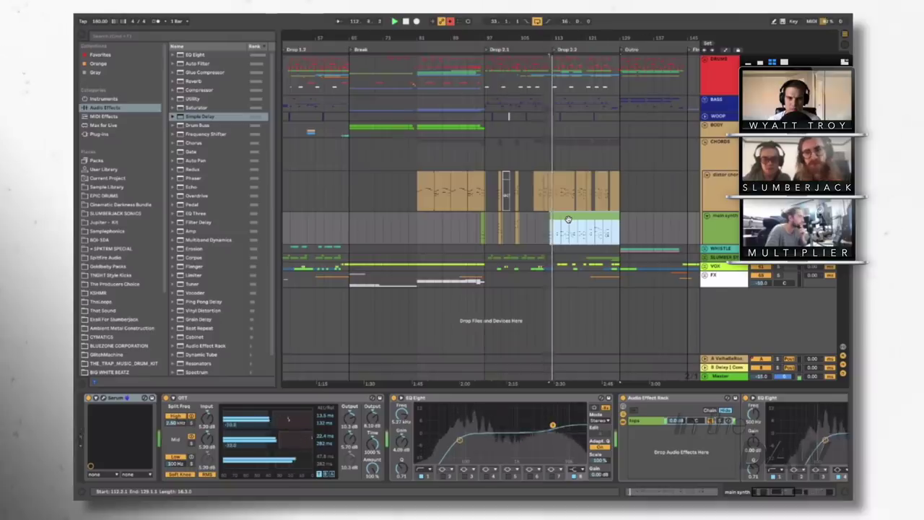
scroll(635, 187, left, 2)
scroll(706, 148, left, 2)
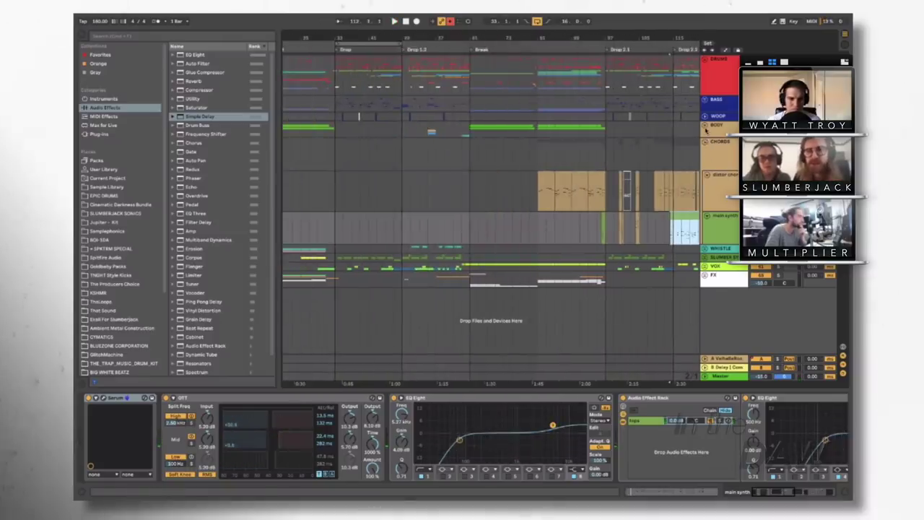
Unfold the BODY group and play the SmoothLeadRoll clips on track 45 at the start of the break and at bar 81.
click(705, 127)
scroll(301, 169, right, 2)
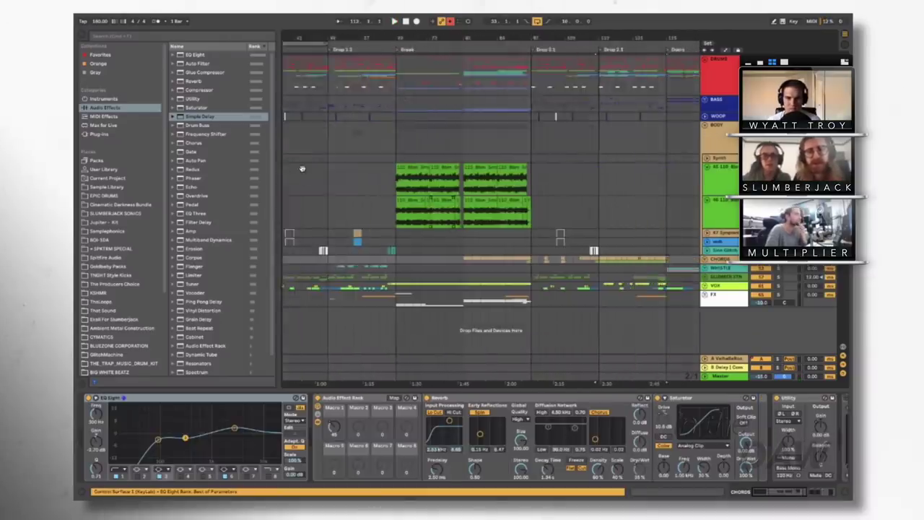
scroll(301, 169, left, 4)
click(570, 169)
key(space)
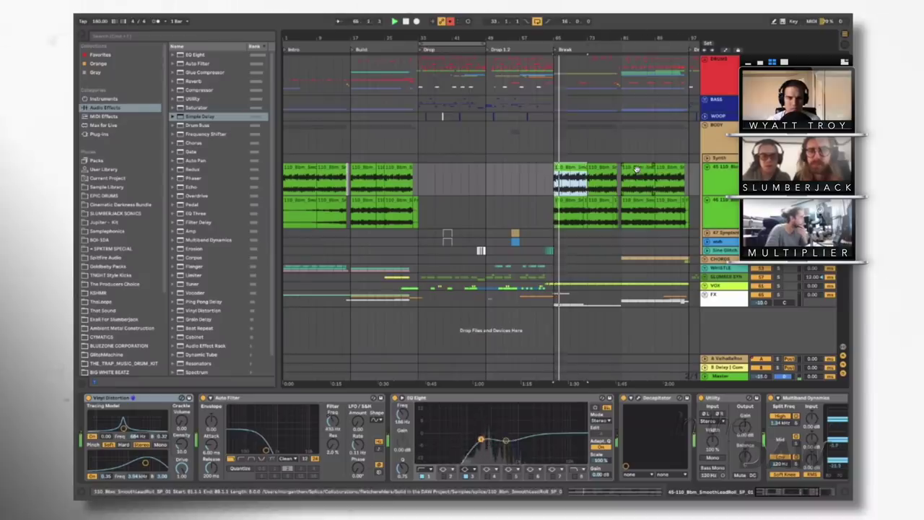
click(636, 169)
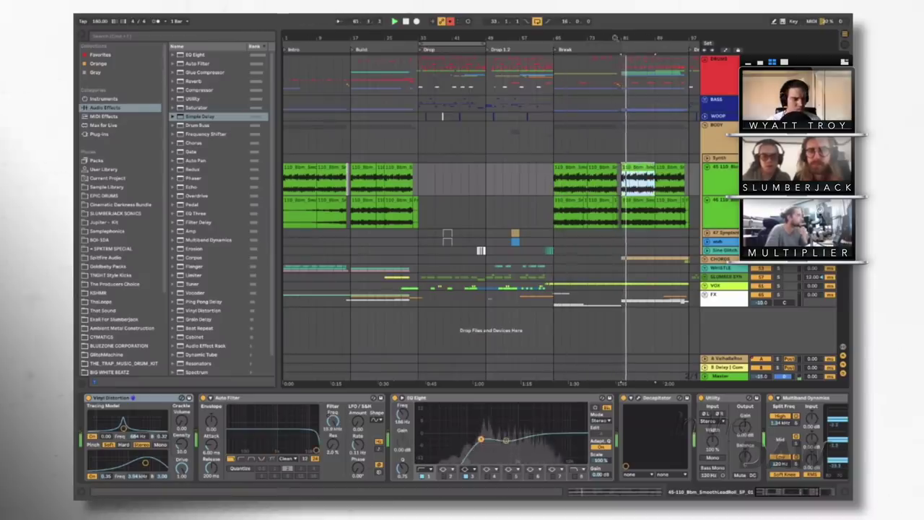
Examine track 45's effects chain from Vinyl Distortion to Multiband Dynamics while replaying its lead roll clip at bar 81.
drag(660, 36, 613, 36)
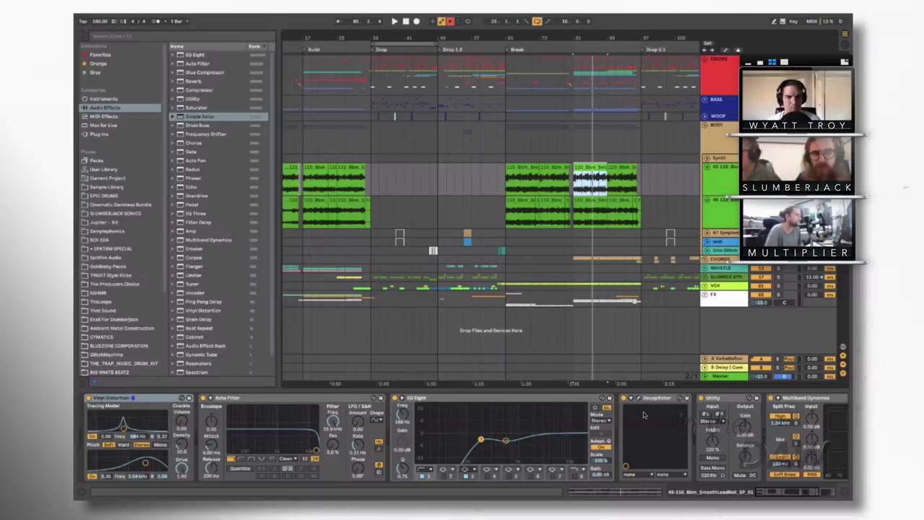
scroll(644, 414, down, 5)
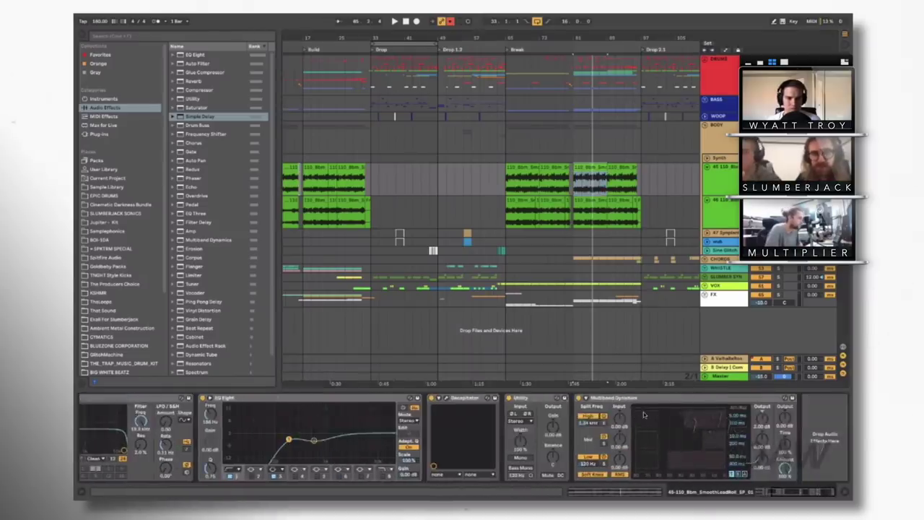
scroll(644, 415, up, 6)
scroll(644, 415, down, 6)
scroll(645, 415, up, 5)
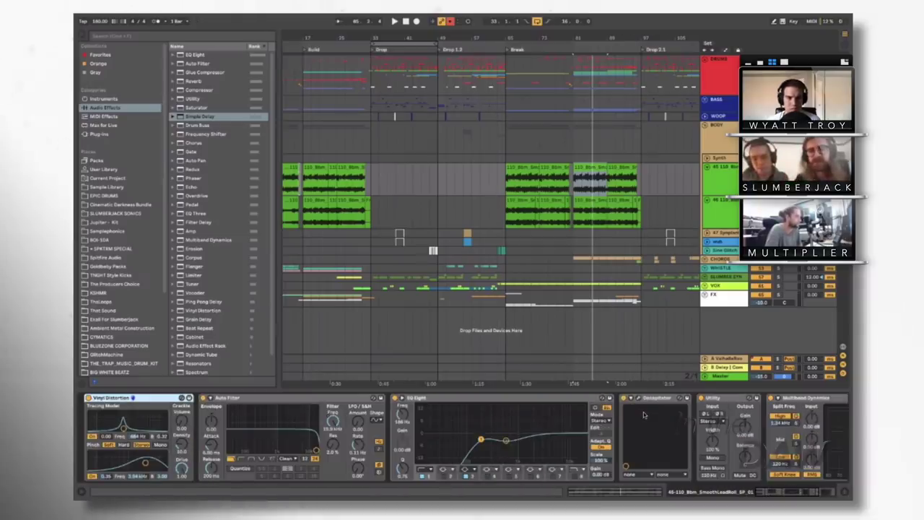
key(space)
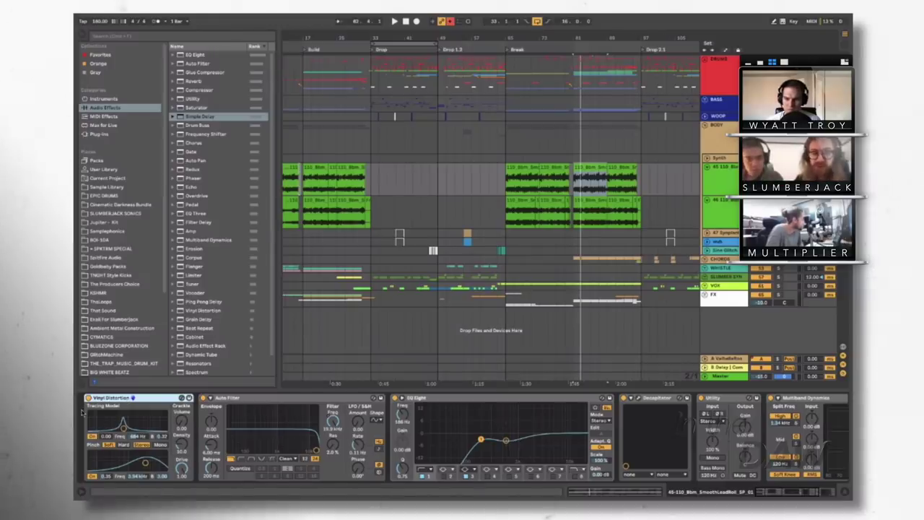
click(145, 463)
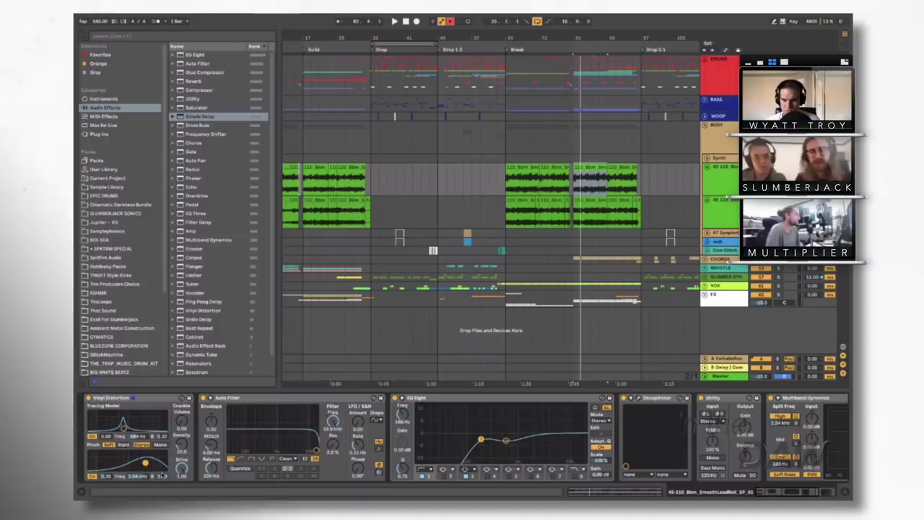
scroll(482, 429, right, 5)
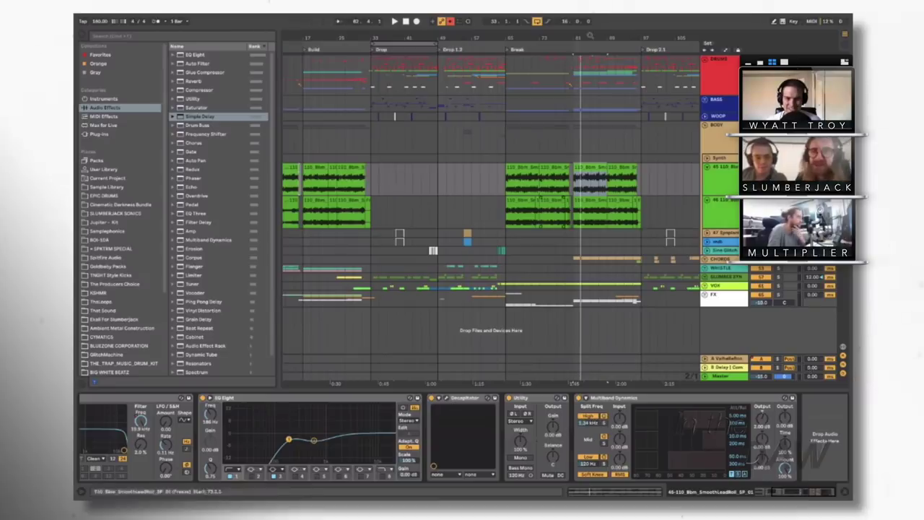
Select the frozen SmoothLeadRoll clip at bar 81 on track 46 and play the layer.
drag(591, 36, 590, 72)
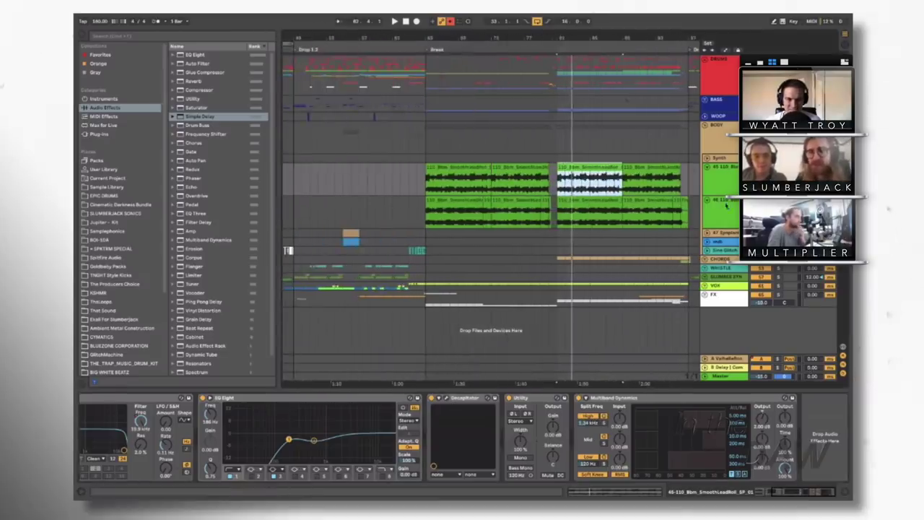
click(610, 208)
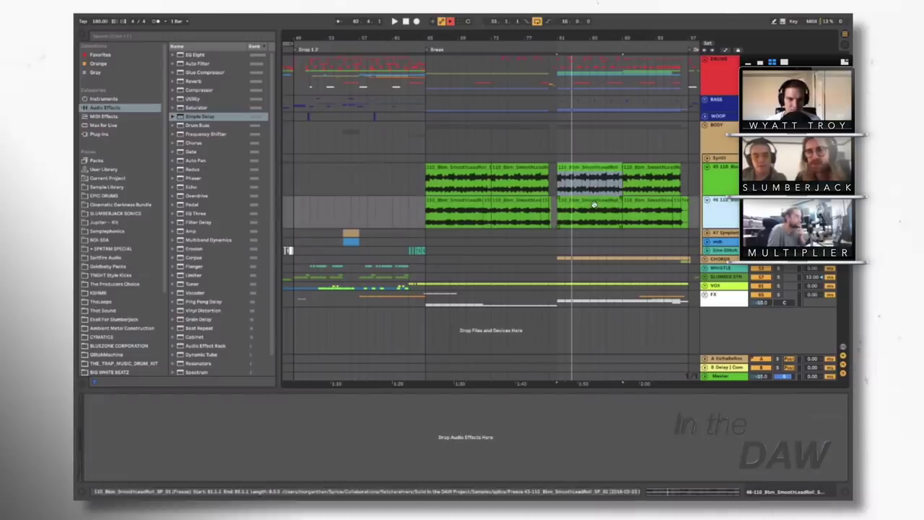
click(594, 205)
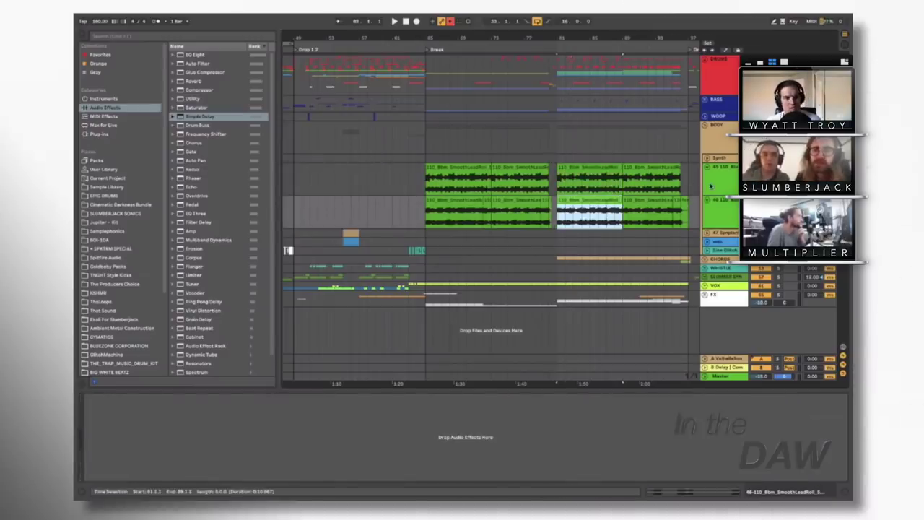
key(space)
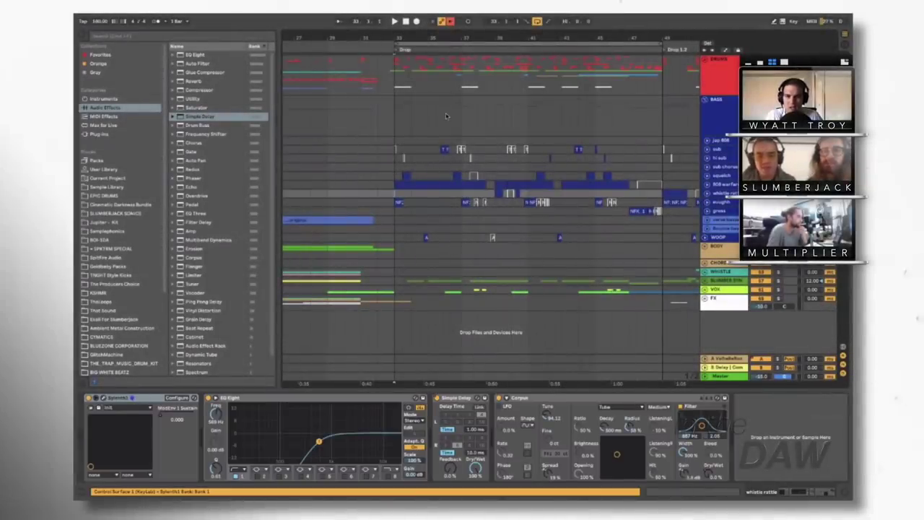
Unfold the euughh bass track and select its first NF2_BASS clip at the start of the drop.
click(722, 205)
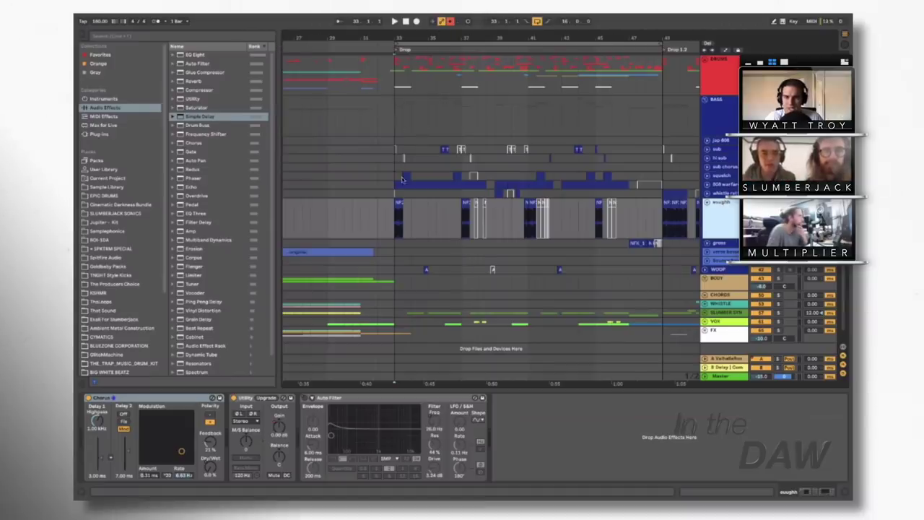
click(399, 203)
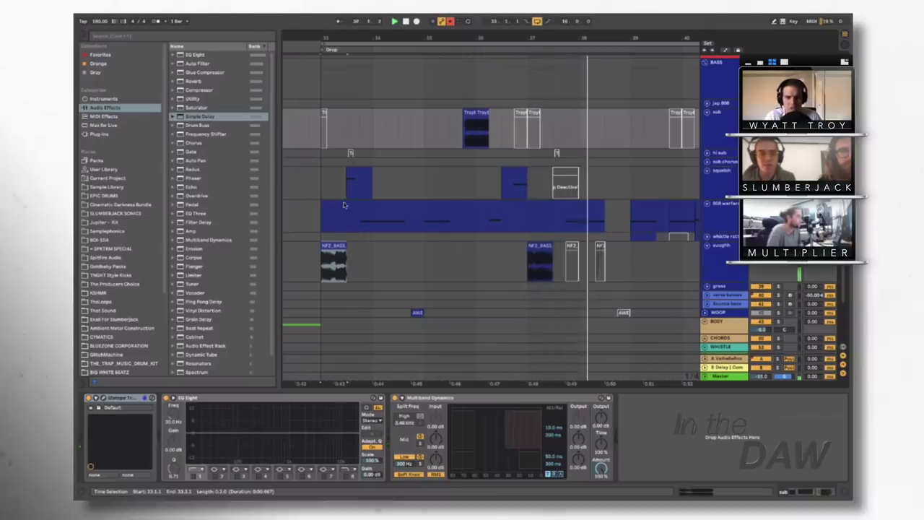
click(332, 251)
scroll(329, 217, down, 2)
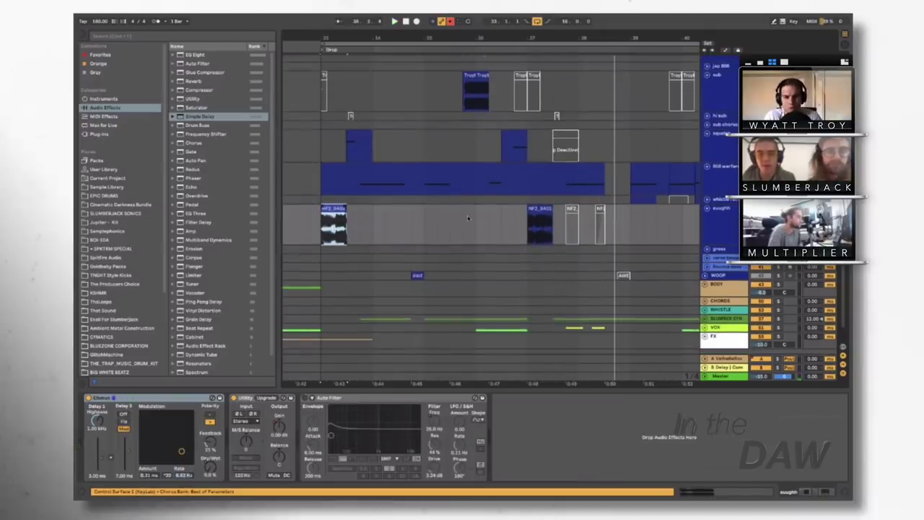
Lengthen the NF2_BASS clip at bar 33 to past bar 35, play it, and undo the extension.
drag(347, 209, 462, 208)
key(space)
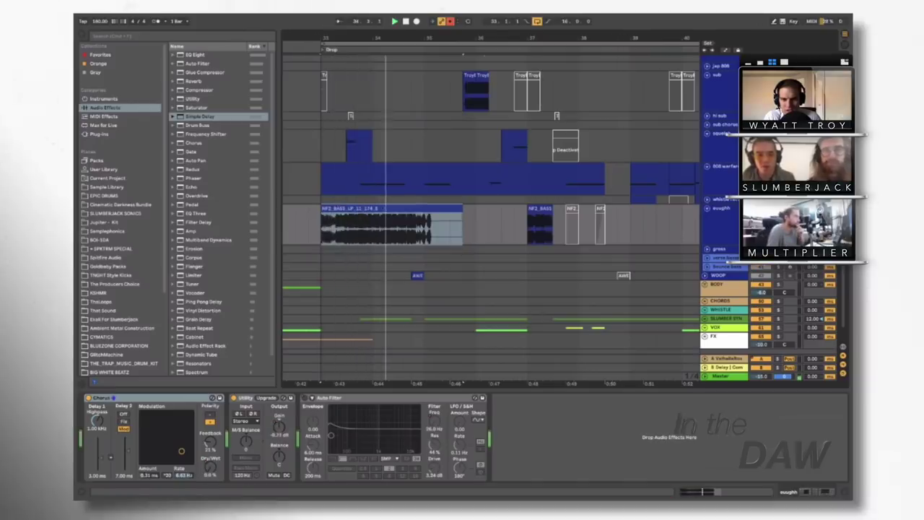
key(space)
key(ctrl+z)
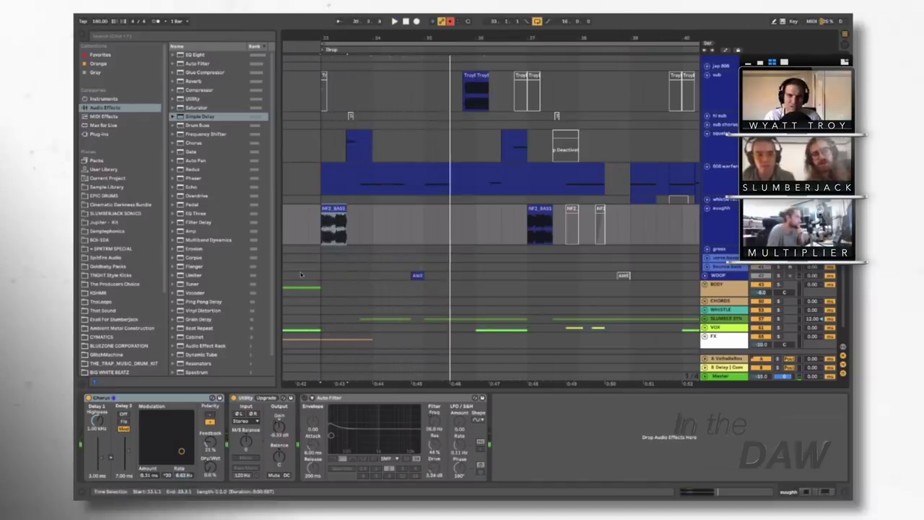
Replay the trimmed NF2_BASS clip at bar 33, zoom in on its waveform, and show the euughh track's Utility gain automation.
key(space)
key(space)
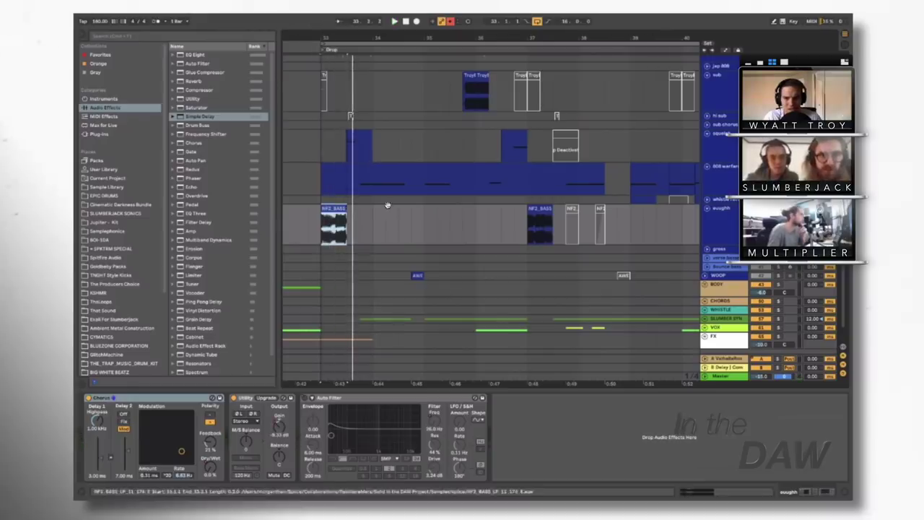
key(z)
scroll(418, 230, up, 3)
scroll(426, 226, right, 2)
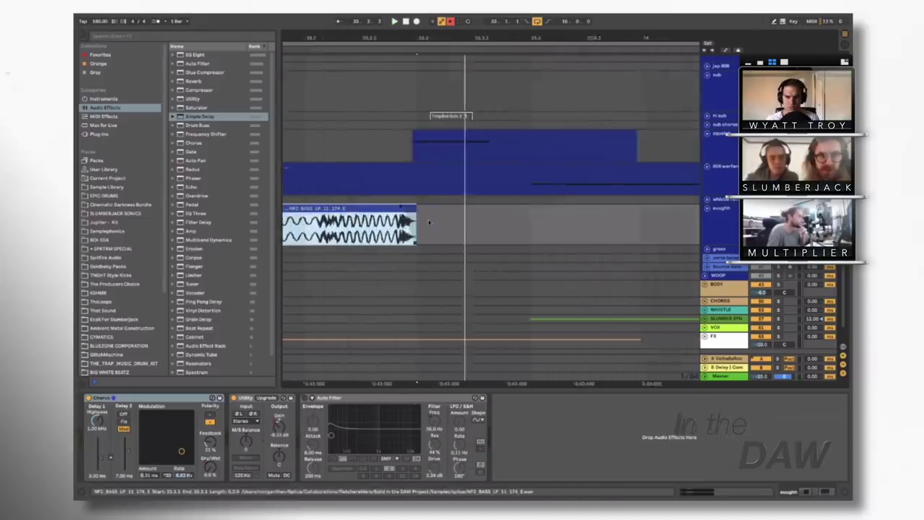
scroll(433, 222, left, 3)
click(418, 221)
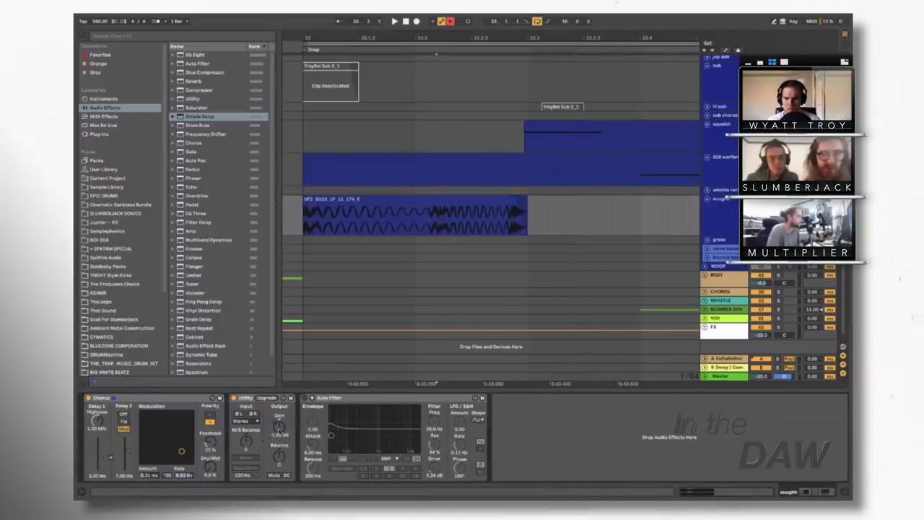
key(a)
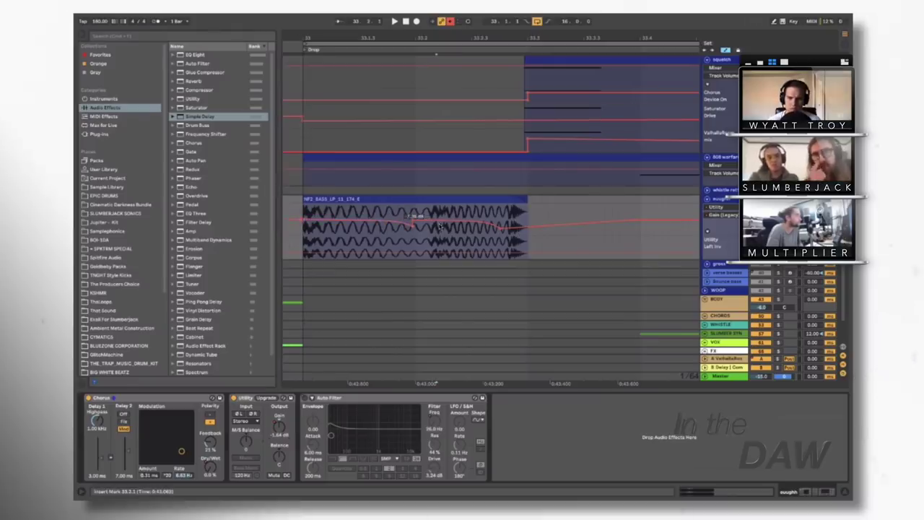
Inspect the gain automation across the euughh clips and play the NF2_BASS clip at bar 37.
click(342, 199)
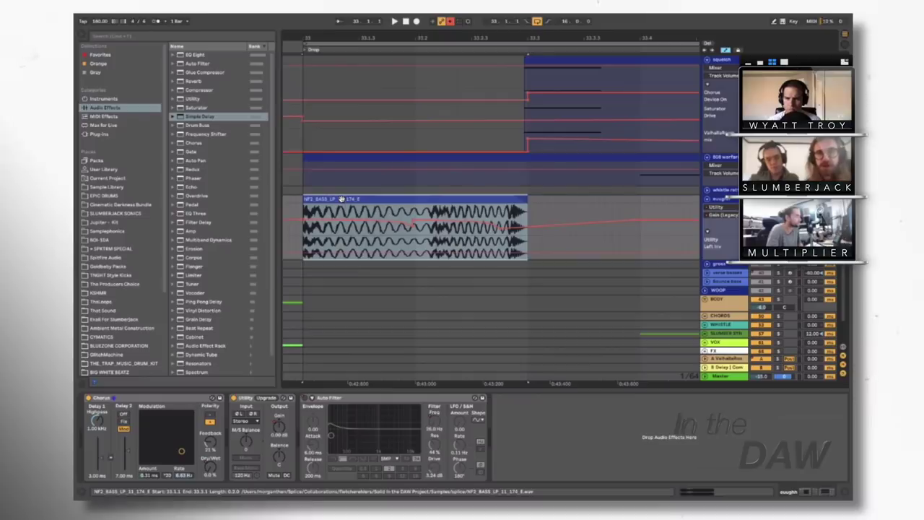
scroll(342, 198, left, 3)
scroll(341, 199, right, 8)
scroll(423, 189, right, 5)
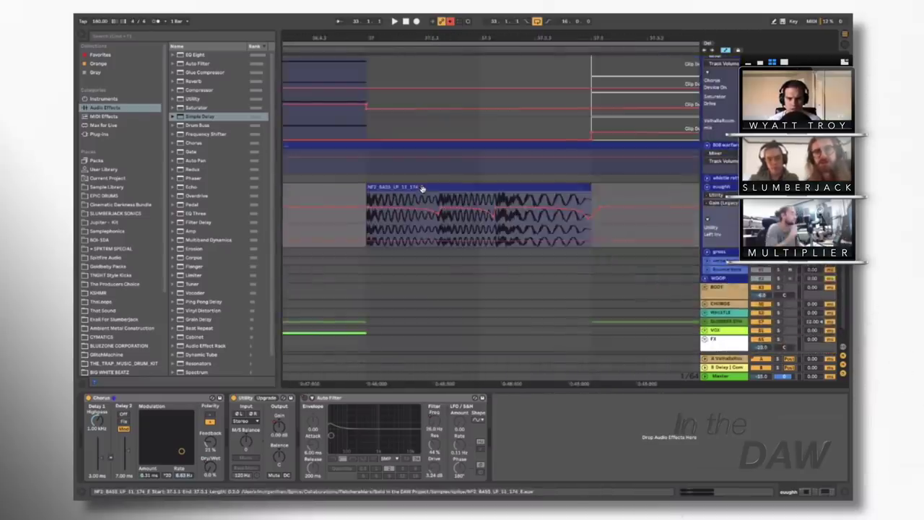
click(423, 189)
key(space)
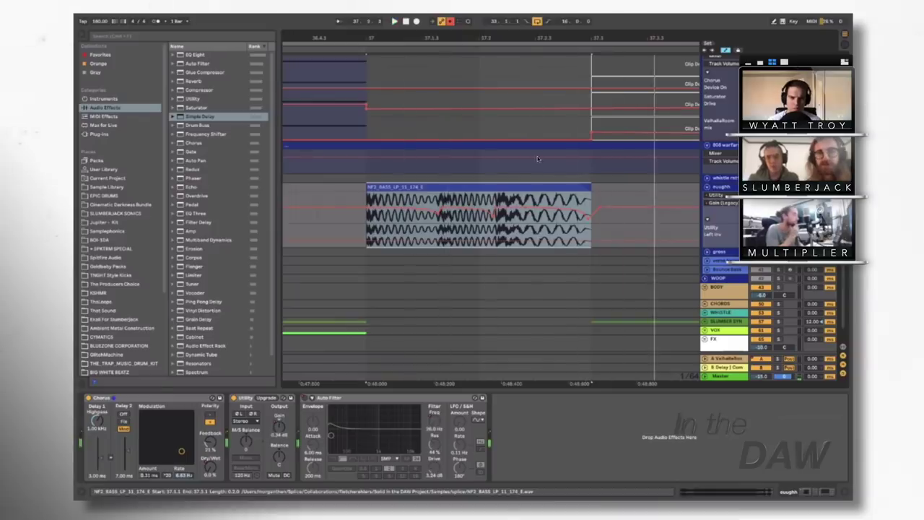
Return to the first bar of the drop and unfold the DRUMS group and its Percs subgroup.
scroll(494, 208, left, 2)
scroll(493, 208, down, 1)
scroll(494, 208, up, 3)
scroll(493, 208, right, 8)
scroll(493, 208, down, 1)
scroll(493, 208, up, 8)
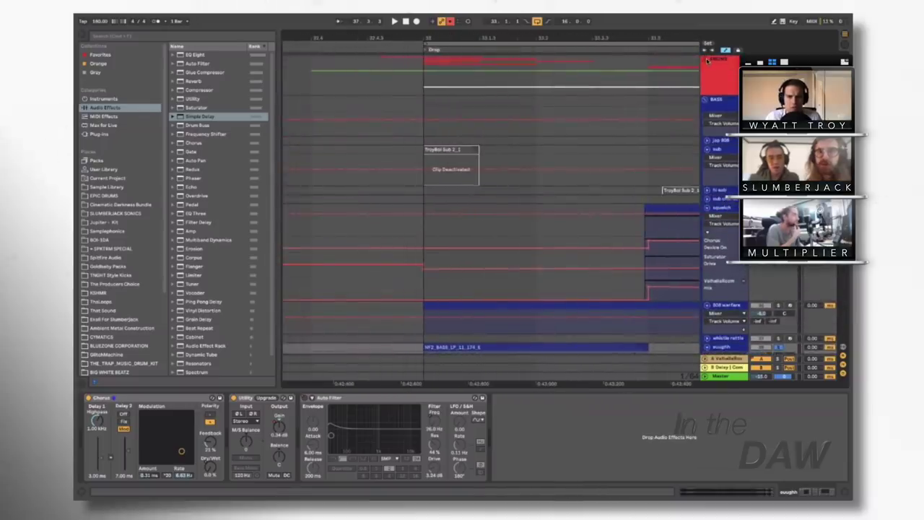
click(710, 61)
click(705, 59)
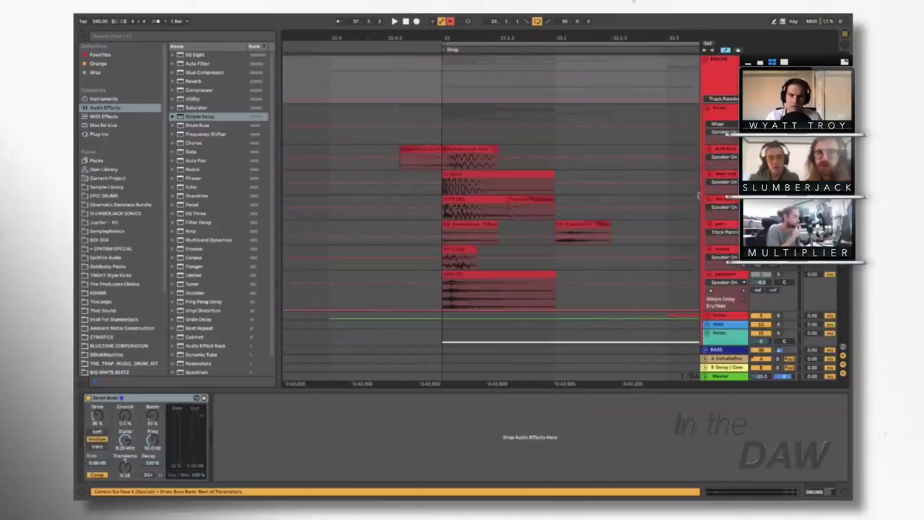
scroll(649, 209, down, 5)
click(707, 185)
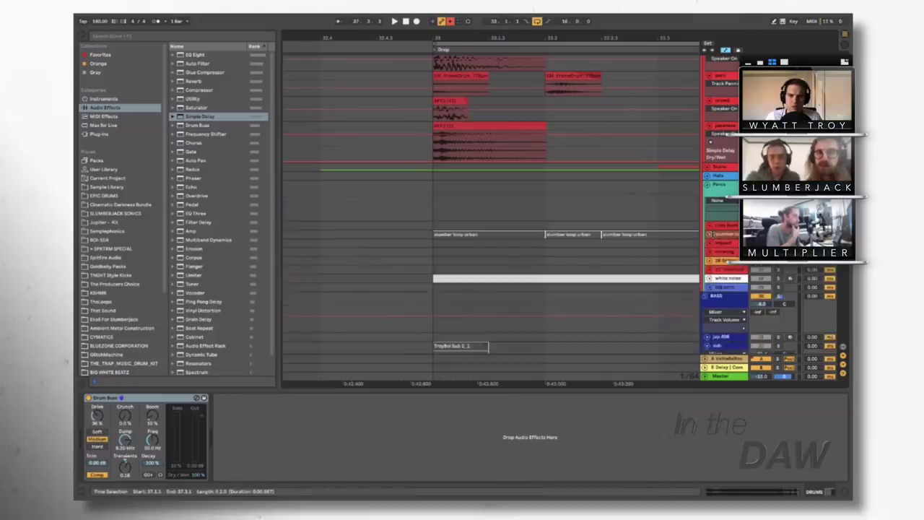
Select the white noise stab clip at the start of the drop and play it.
scroll(710, 244, down, 2)
scroll(545, 243, up, 1)
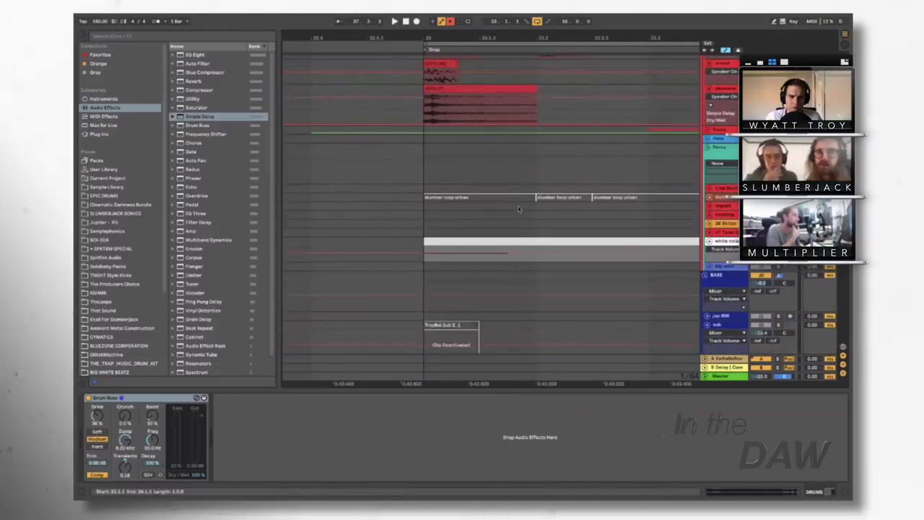
scroll(545, 243, down, 2)
click(520, 204)
key(space)
click(534, 215)
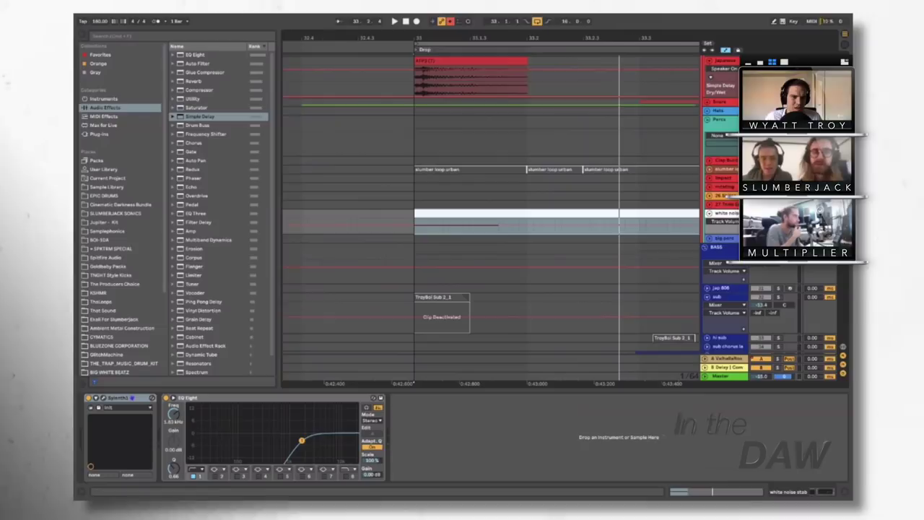
Play the drop's first bar while viewing the bass layers and kick clips beneath and above the white noise.
scroll(729, 168, down, 5)
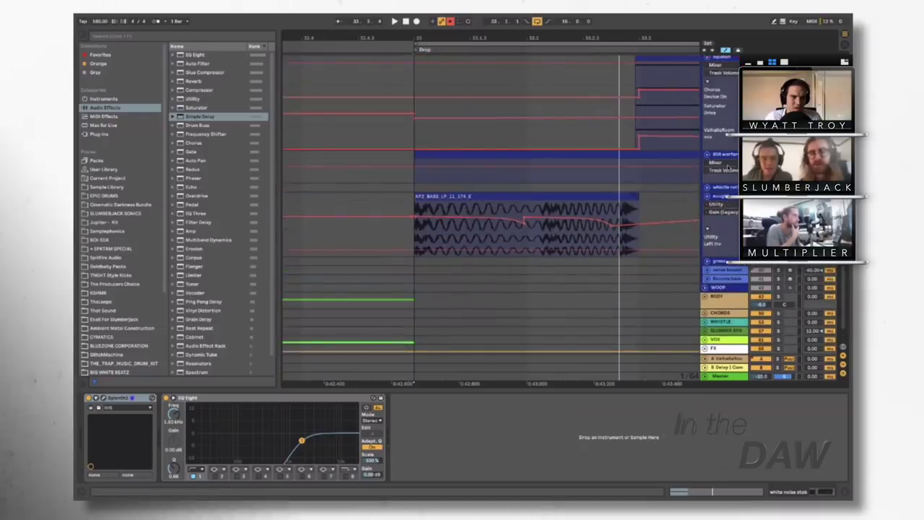
scroll(730, 168, up, 5)
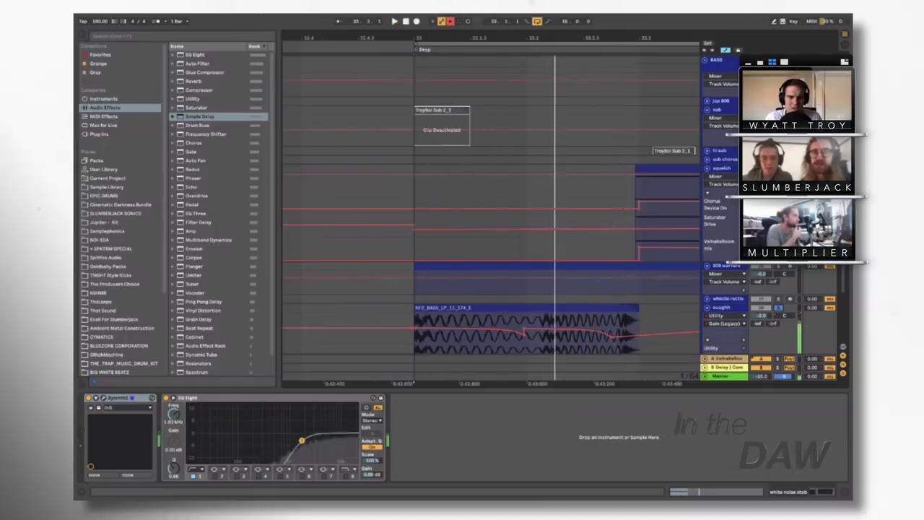
scroll(491, 217, up, 5)
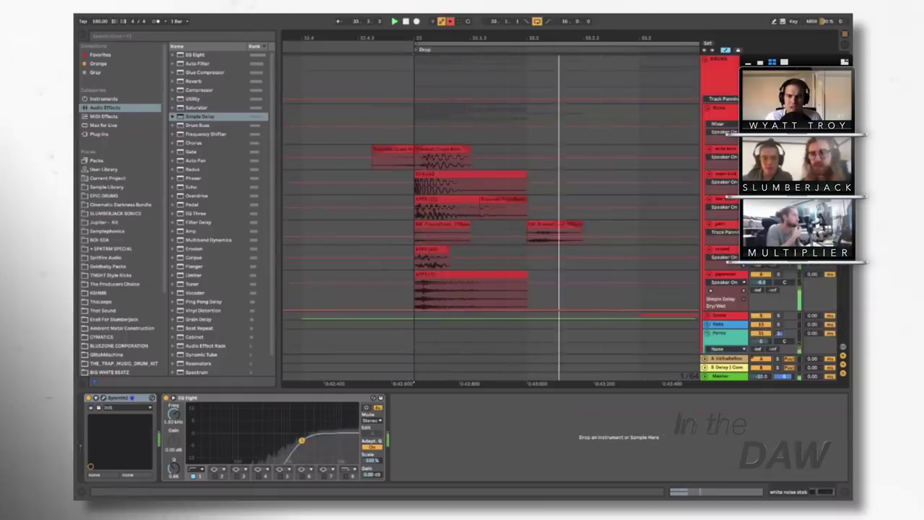
key(space)
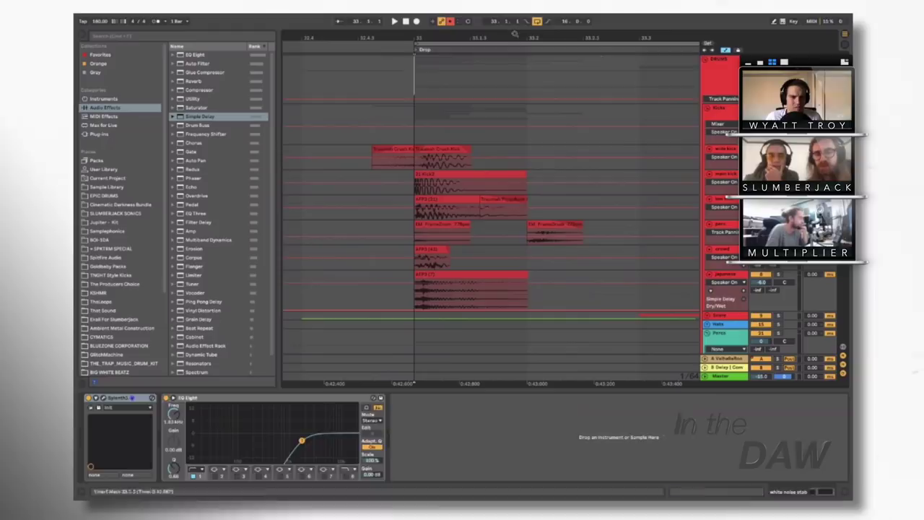
Return to the white noise stab track at bar 33 and show its Sylenth1 and EQ Eight devices.
click(426, 77)
scroll(426, 142, right, 2)
scroll(425, 142, down, 5)
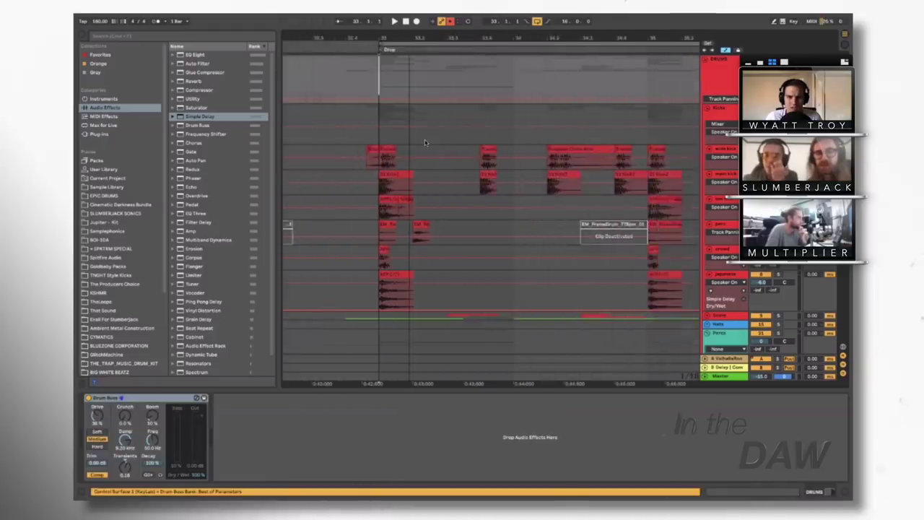
scroll(426, 143, down, 5)
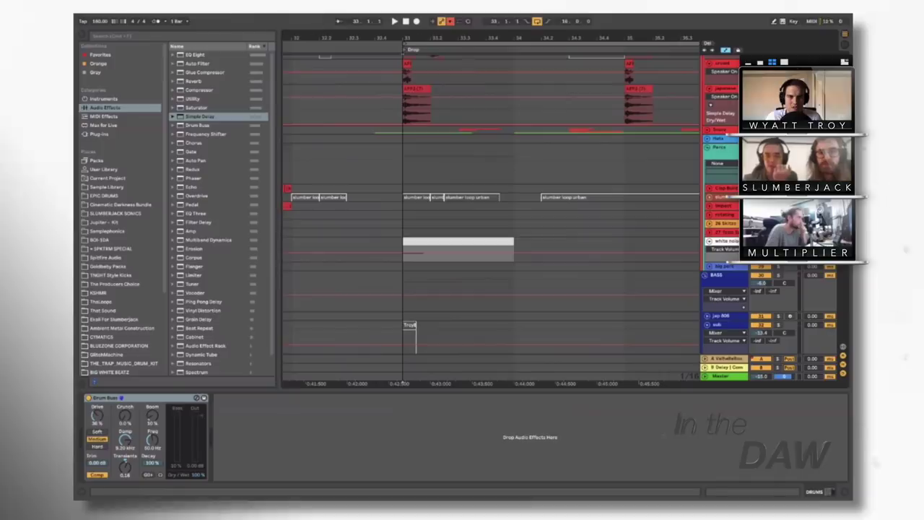
scroll(424, 37, up, 3)
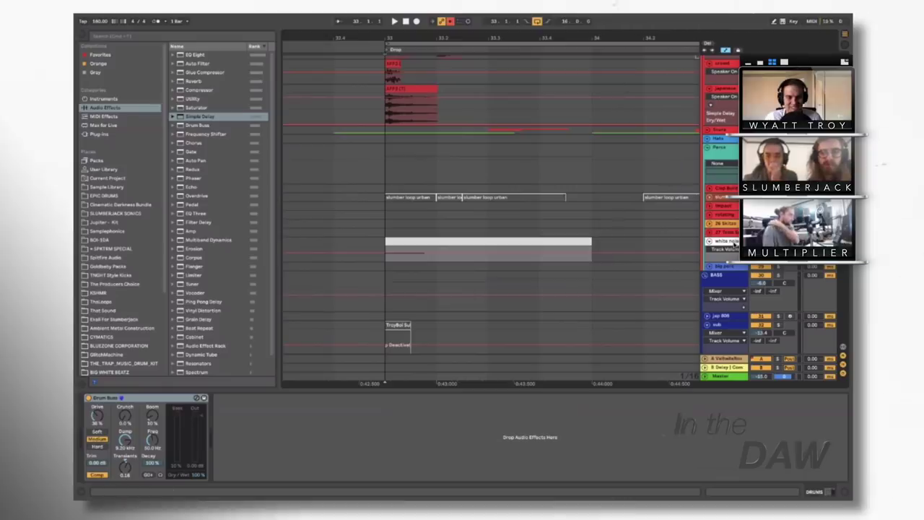
click(735, 243)
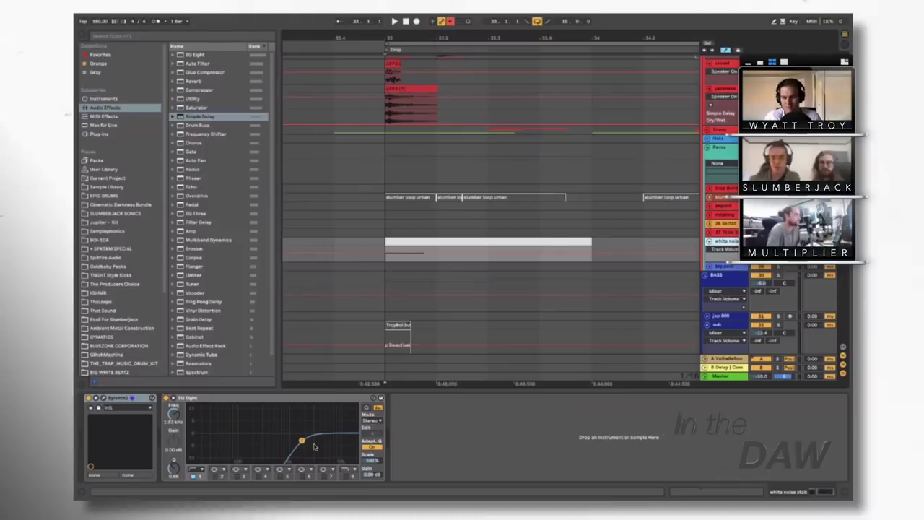
Show the white noise stabs across the whole drop and fold the white noise stab track.
key(minus)
key(minus)
key(minus)
key(minus)
key(minus)
key(minus)
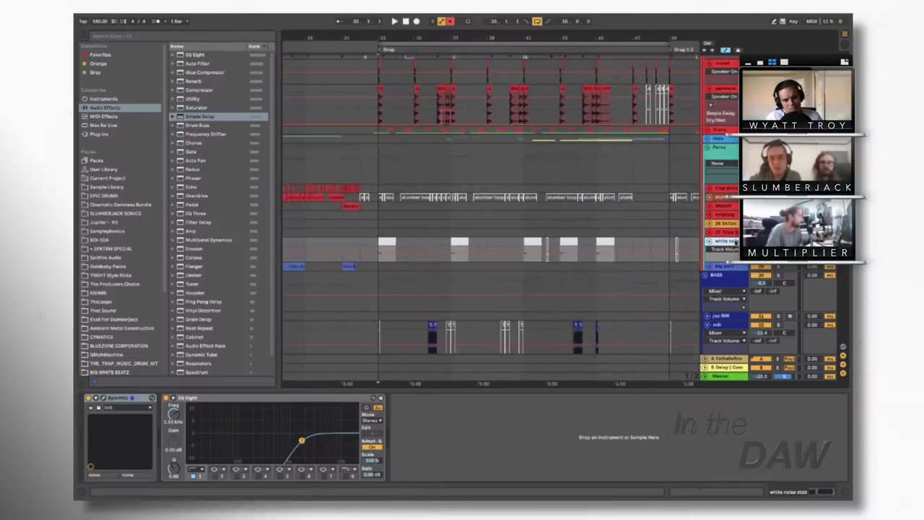
click(707, 241)
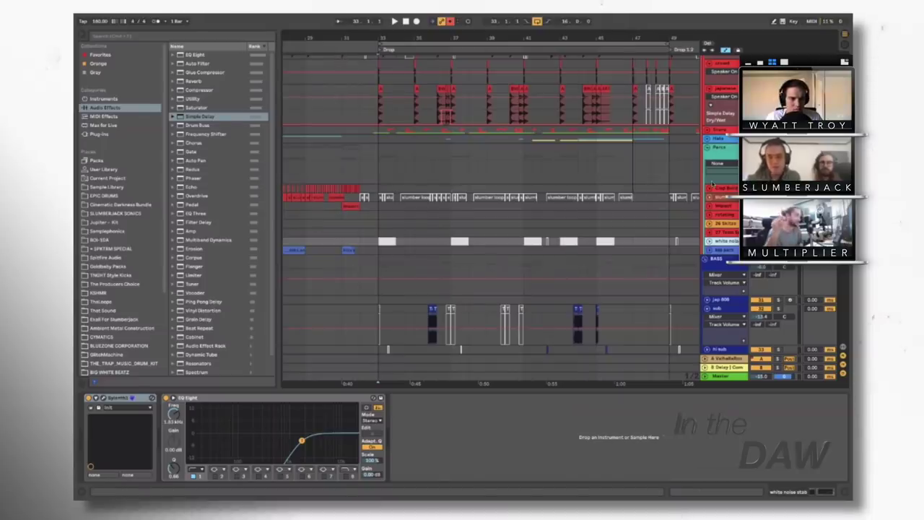
key(minus)
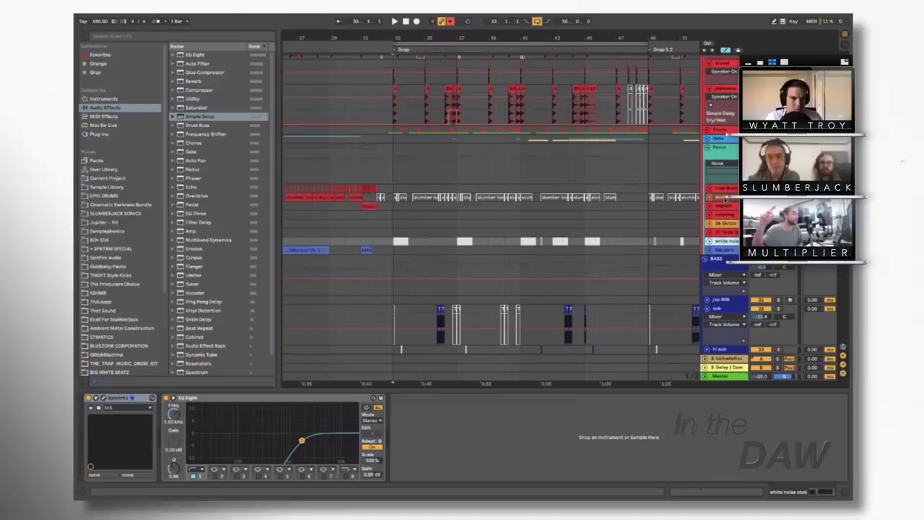
click(724, 150)
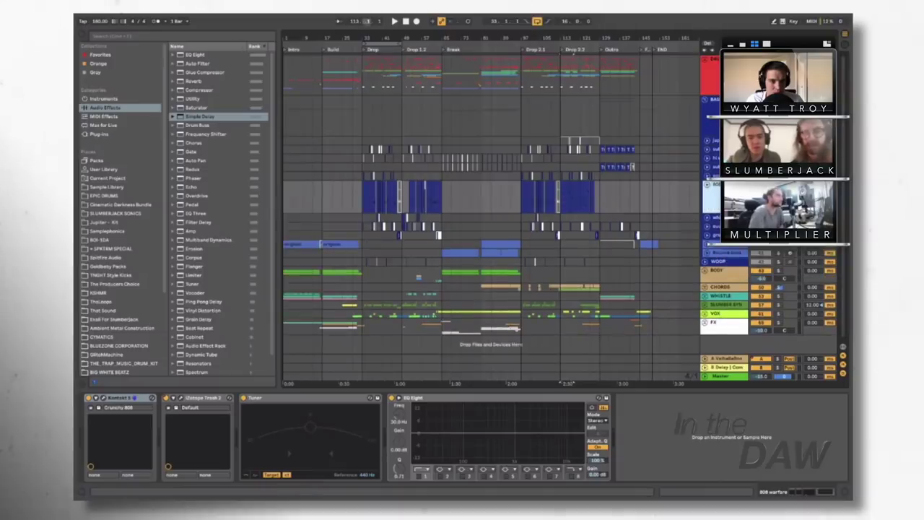
Select the 808 warfare clip in the first drop, expand the track's EQ Eight spectrum and play it.
drag(368, 35, 360, 171)
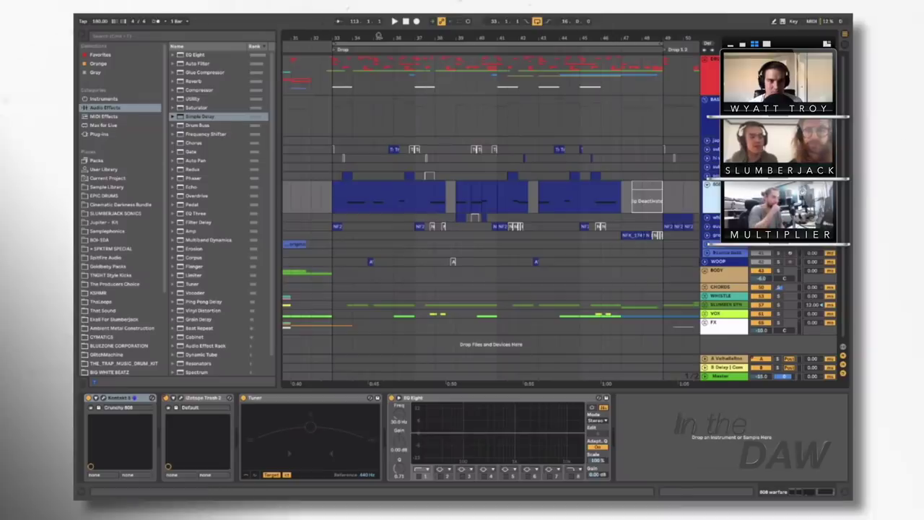
click(333, 204)
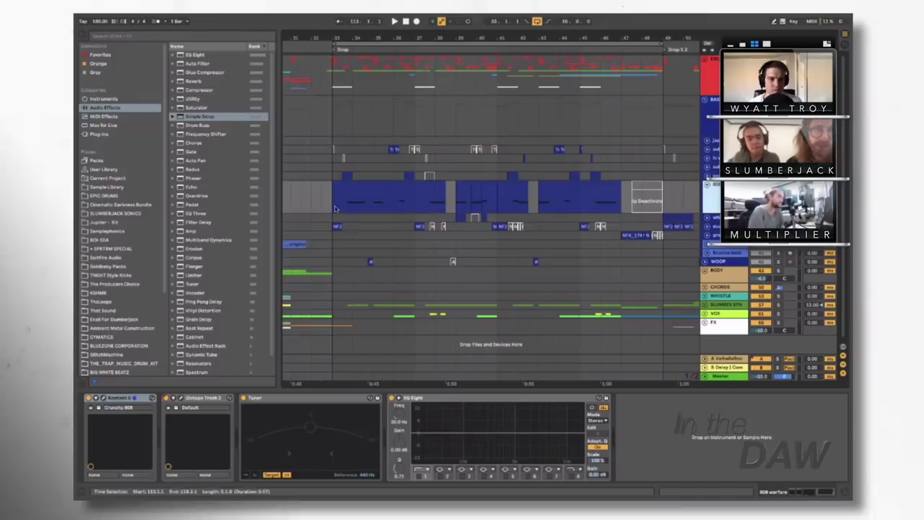
click(399, 398)
key(space)
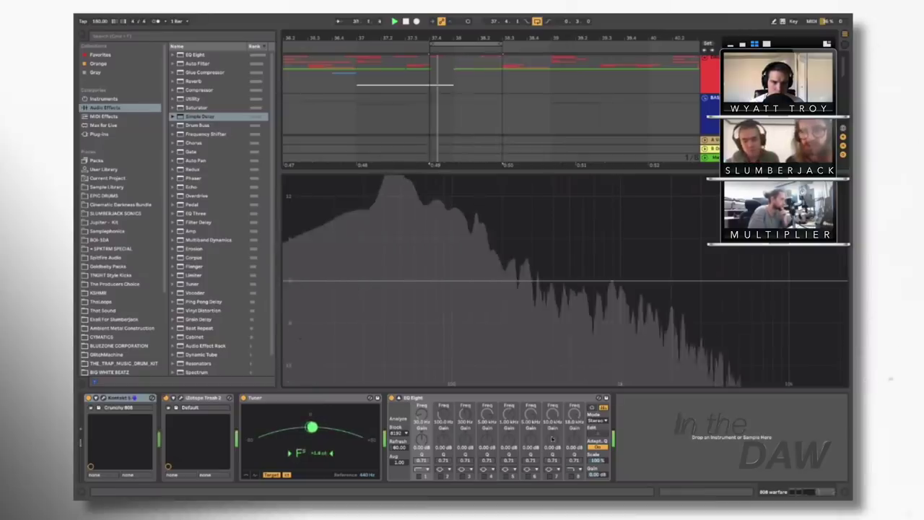
Activate EQ Eight's third band as a high shelf at 204 Hz, try a deep cut, and set its gain to -0.61 dB.
click(462, 470)
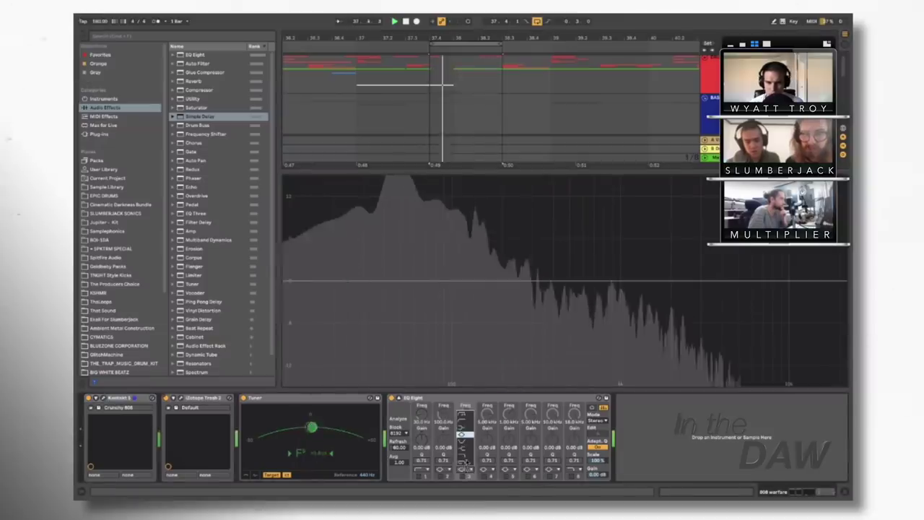
click(465, 448)
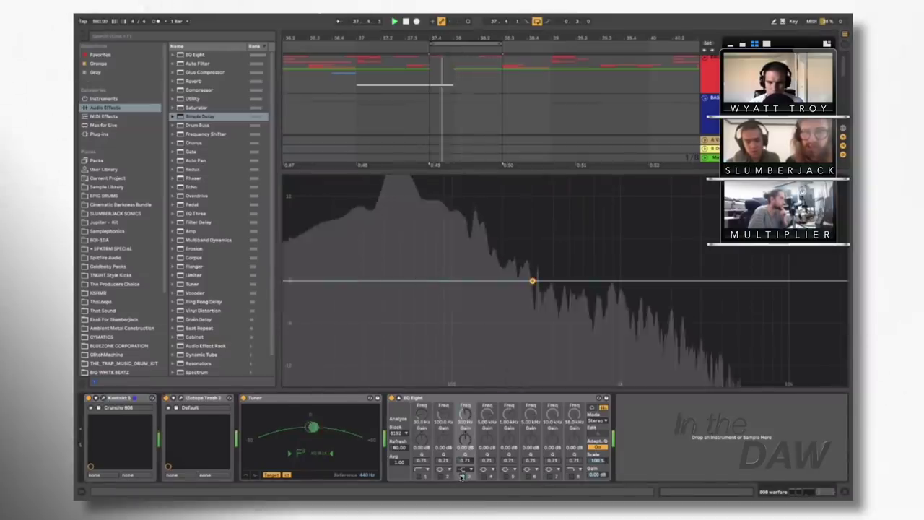
drag(532, 280, 505, 327)
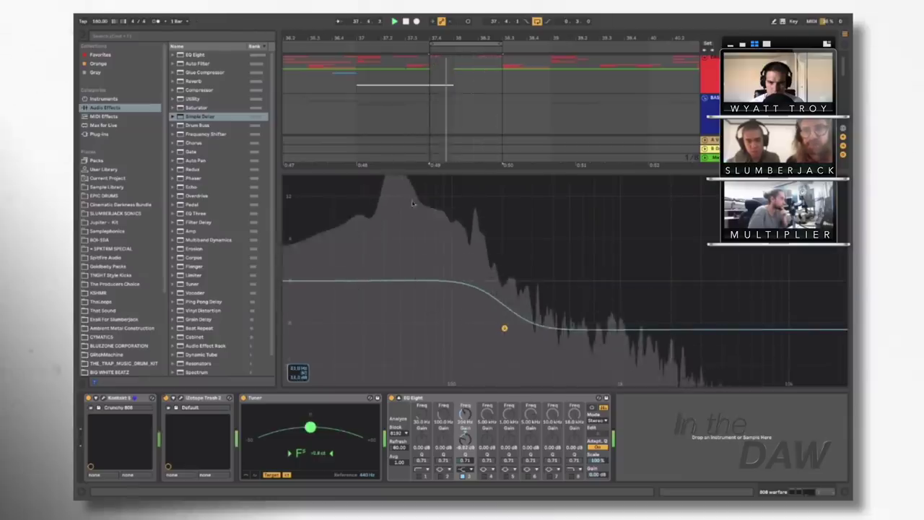
drag(504, 328, 503, 284)
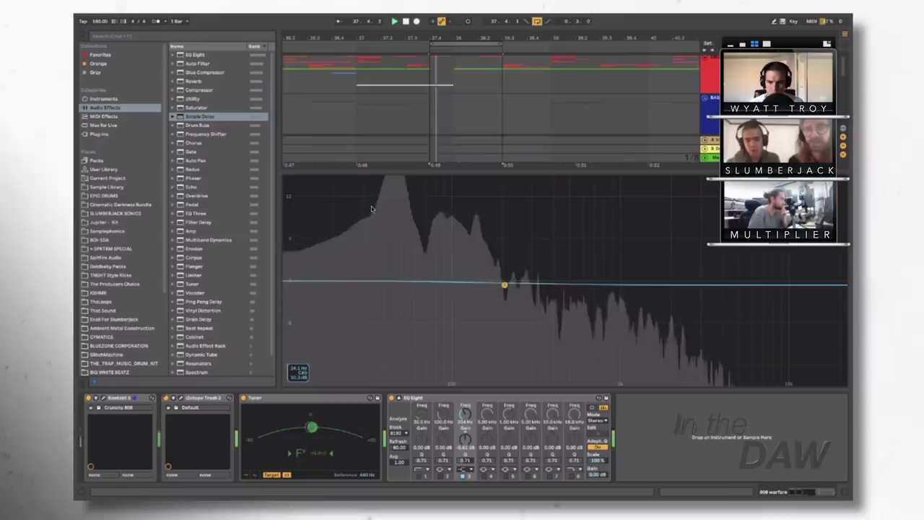
Bypass and re-enable the 808 warfare track's EQ Eight, and deactivate its third band.
click(391, 398)
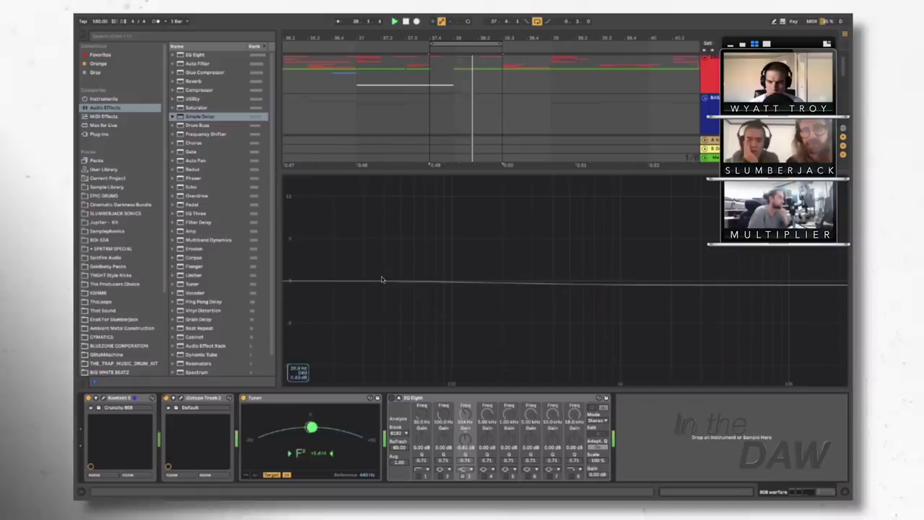
click(392, 398)
click(463, 477)
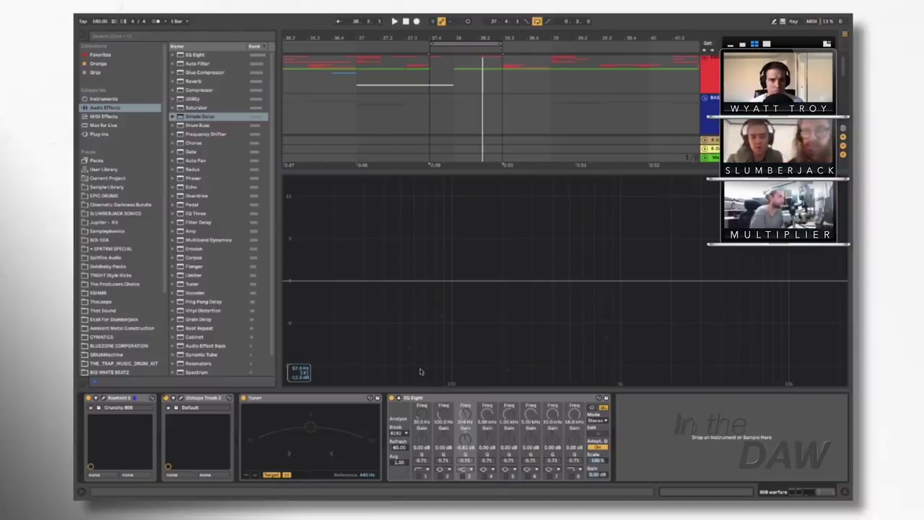
key(space)
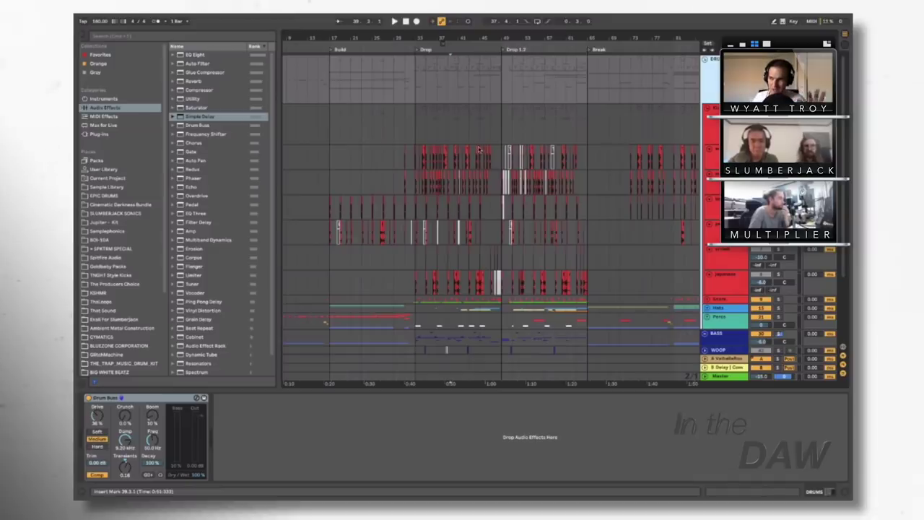
Show the device chains of the euughh and whistle rattle bass tracks.
scroll(715, 274, down, 4)
click(720, 279)
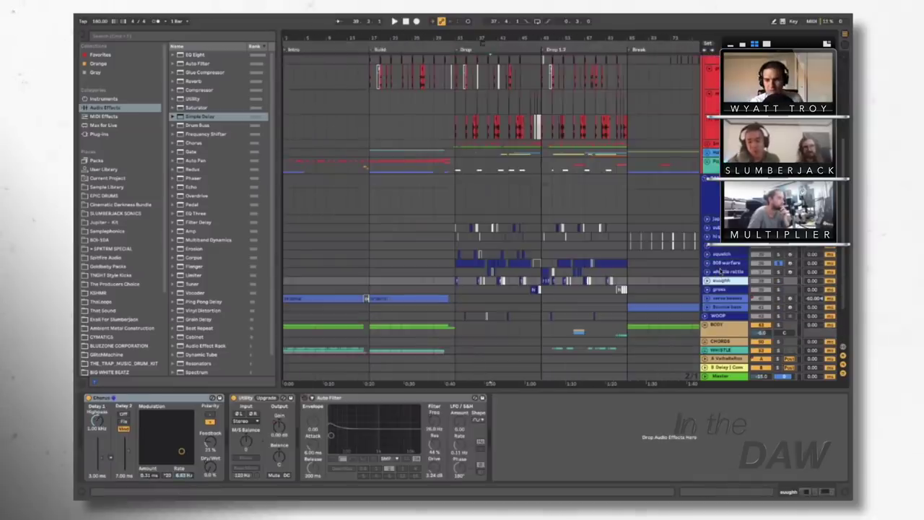
click(720, 271)
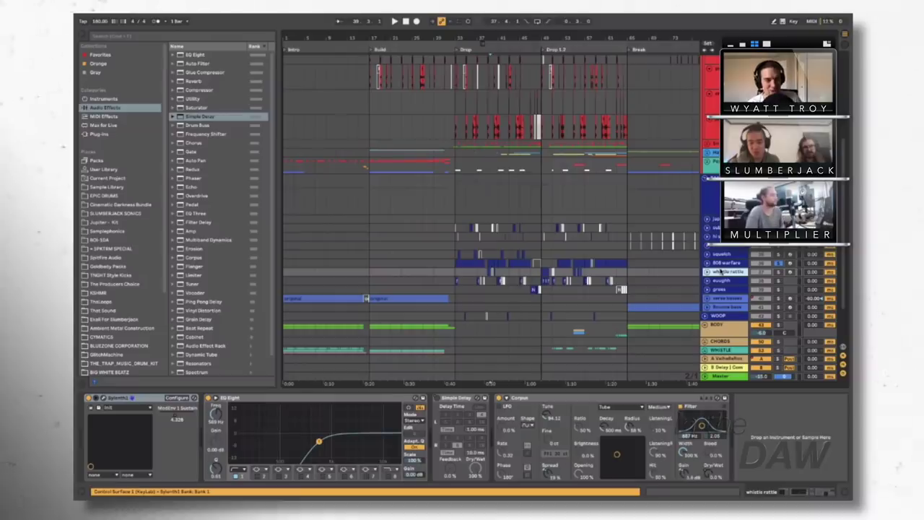